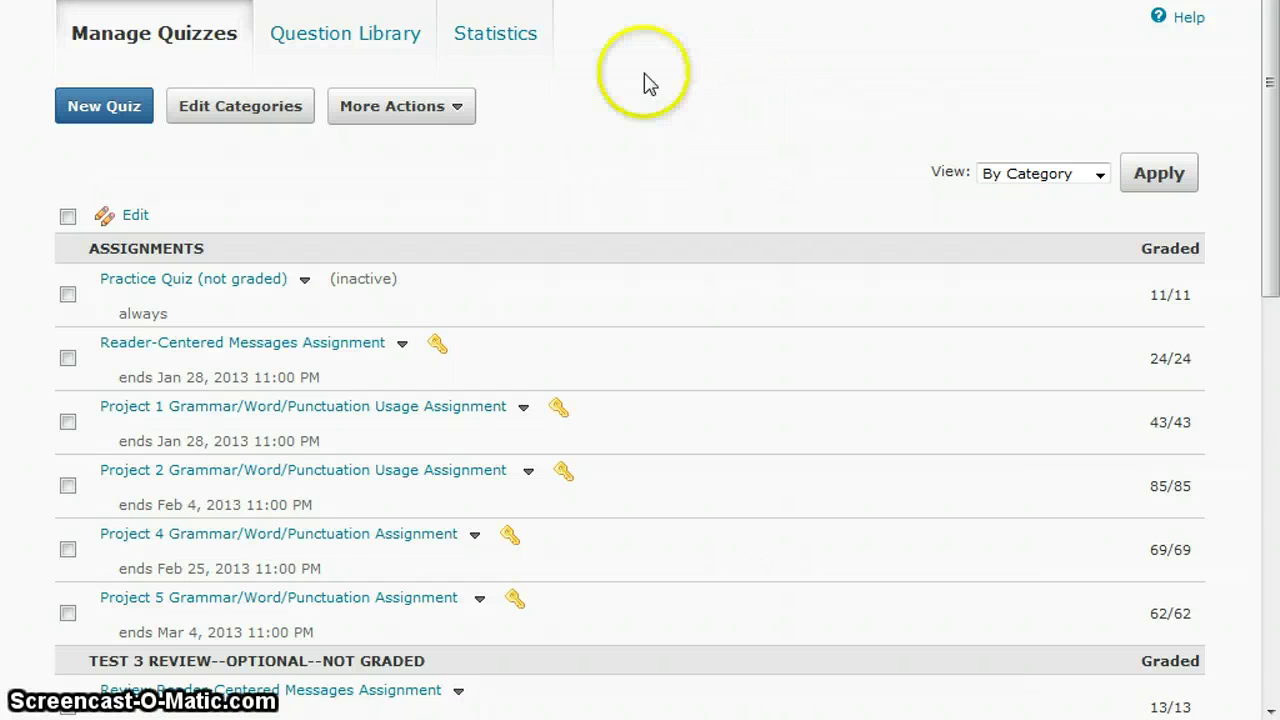
Look over the section folders in the Question Library and return to the quiz list
click(330, 43)
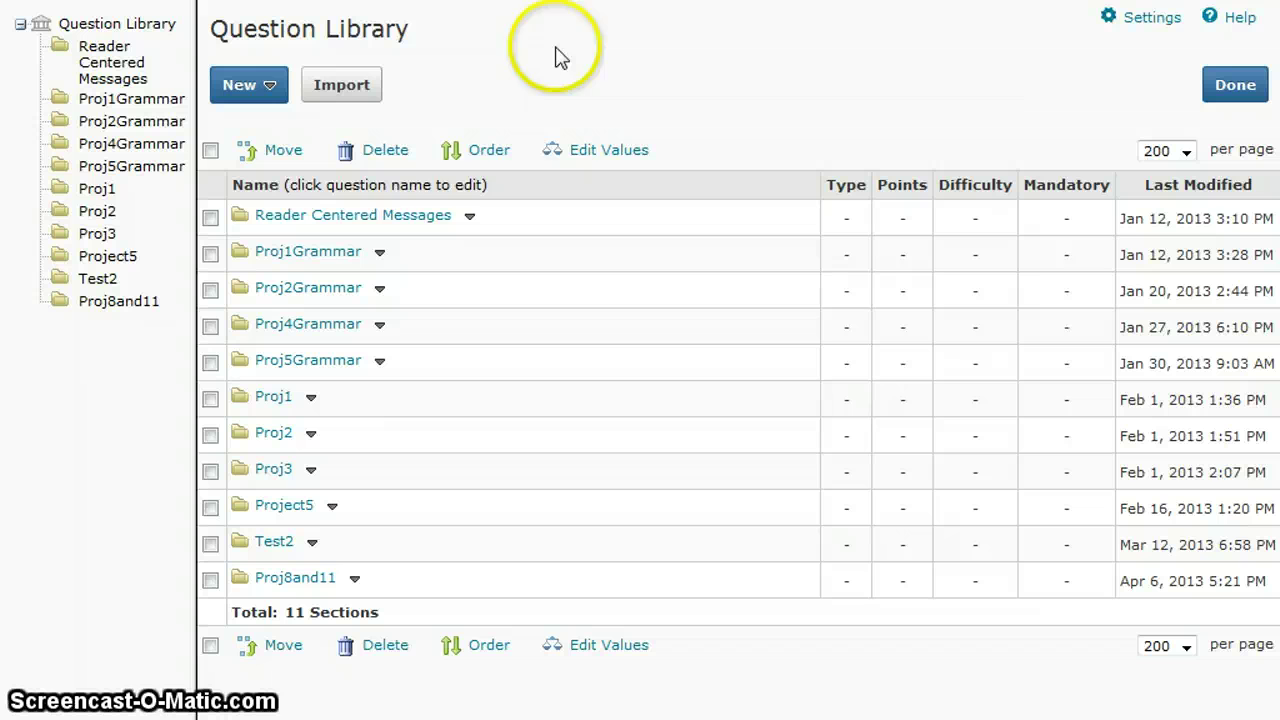
click(470, 2)
click(450, 93)
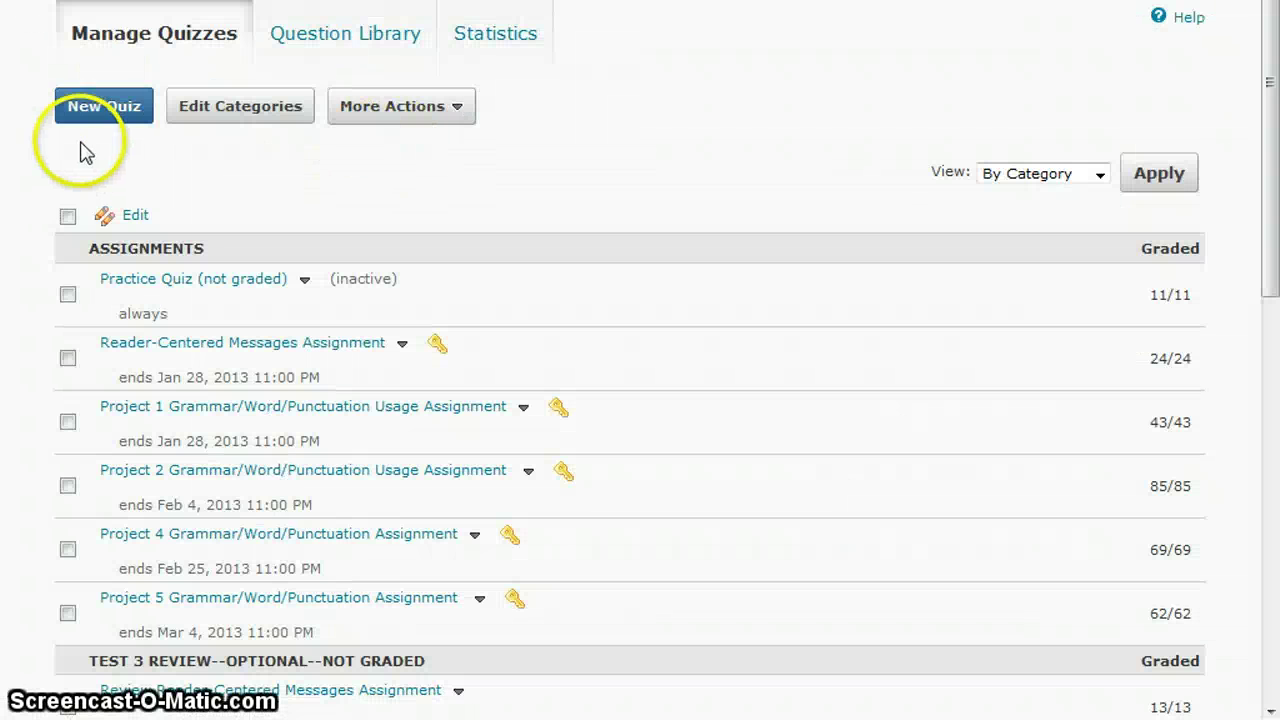
Create a new quiz named "Practice Quiz for Projects 1 and 2" and save it
click(100, 107)
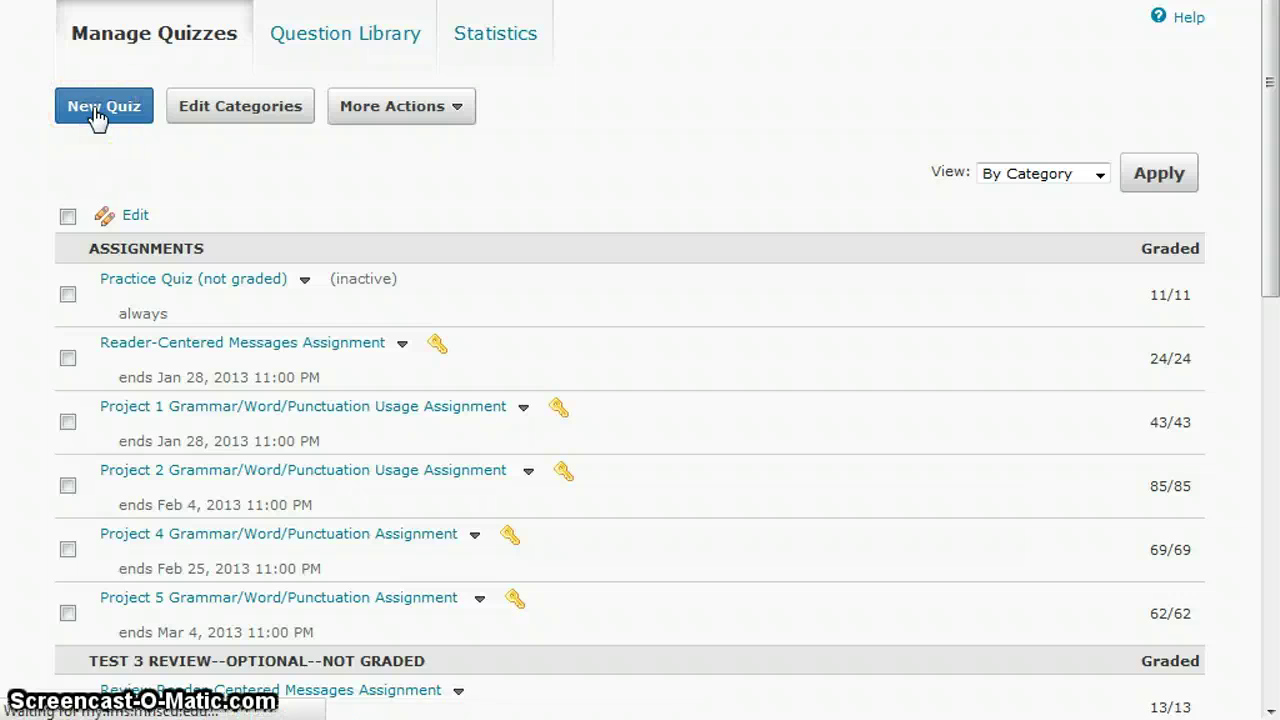
click(142, 211)
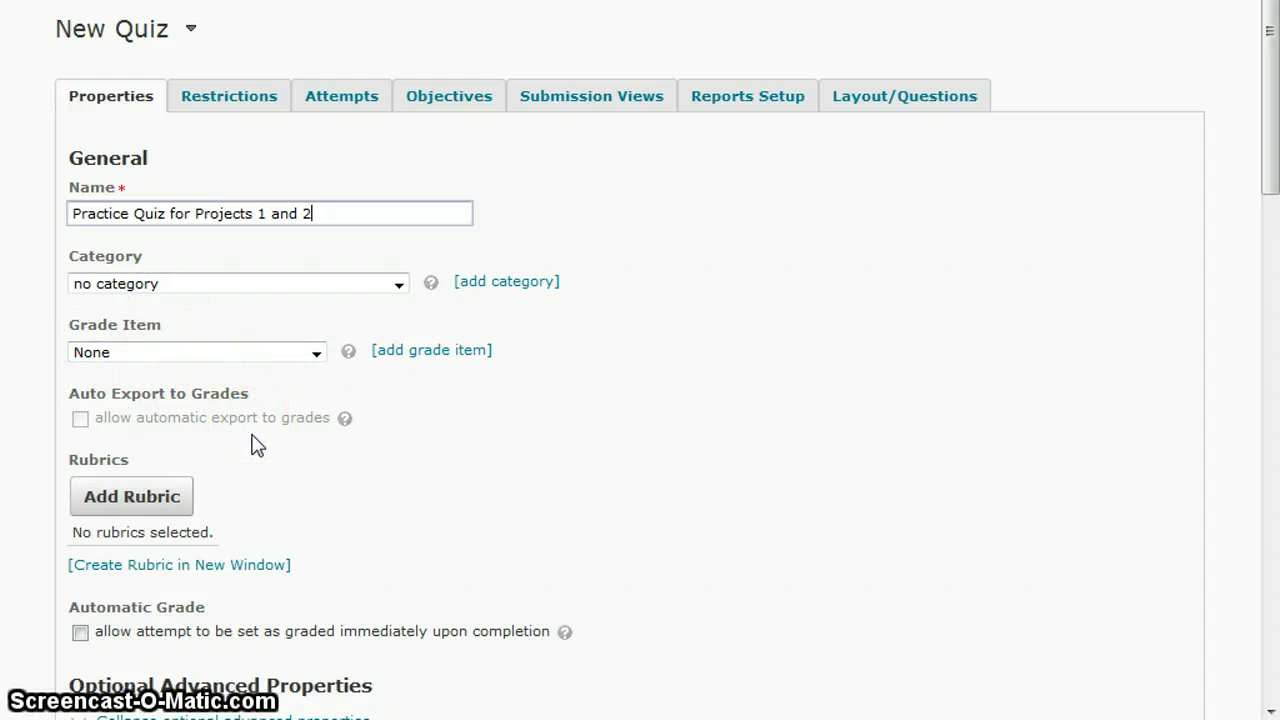
scroll(256, 445, down, 7)
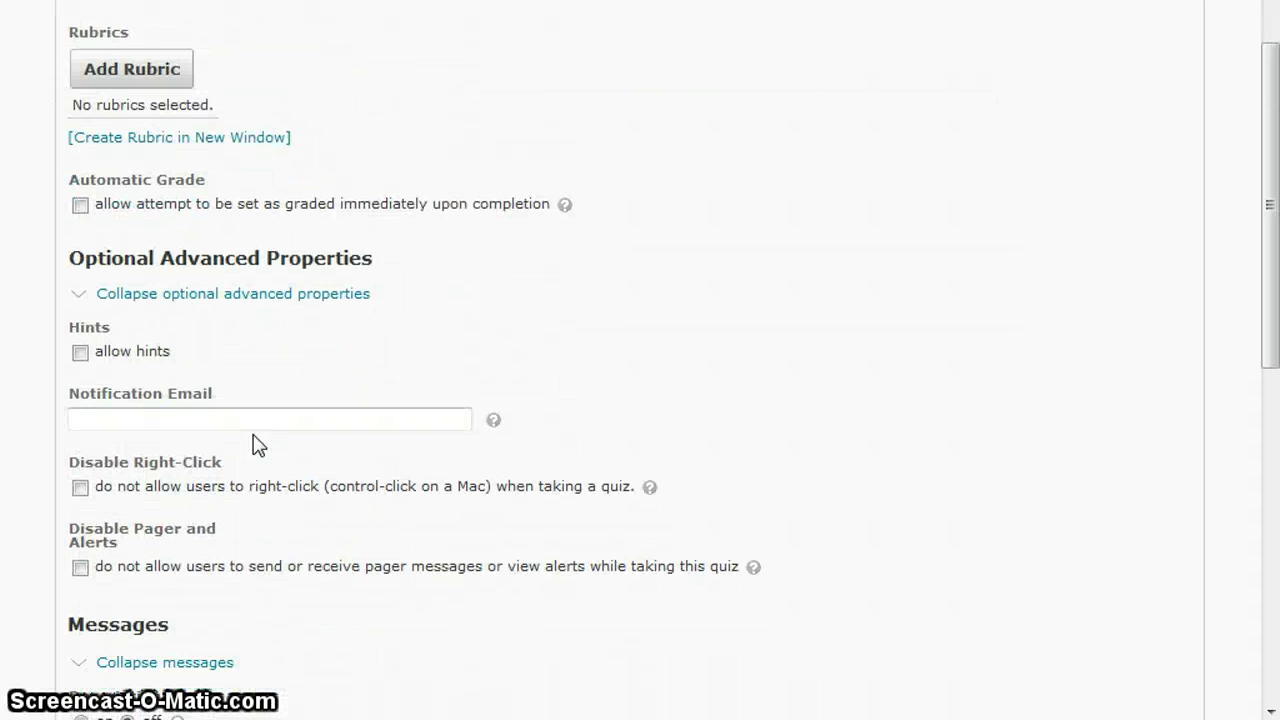
scroll(256, 445, down, 5)
click(283, 662)
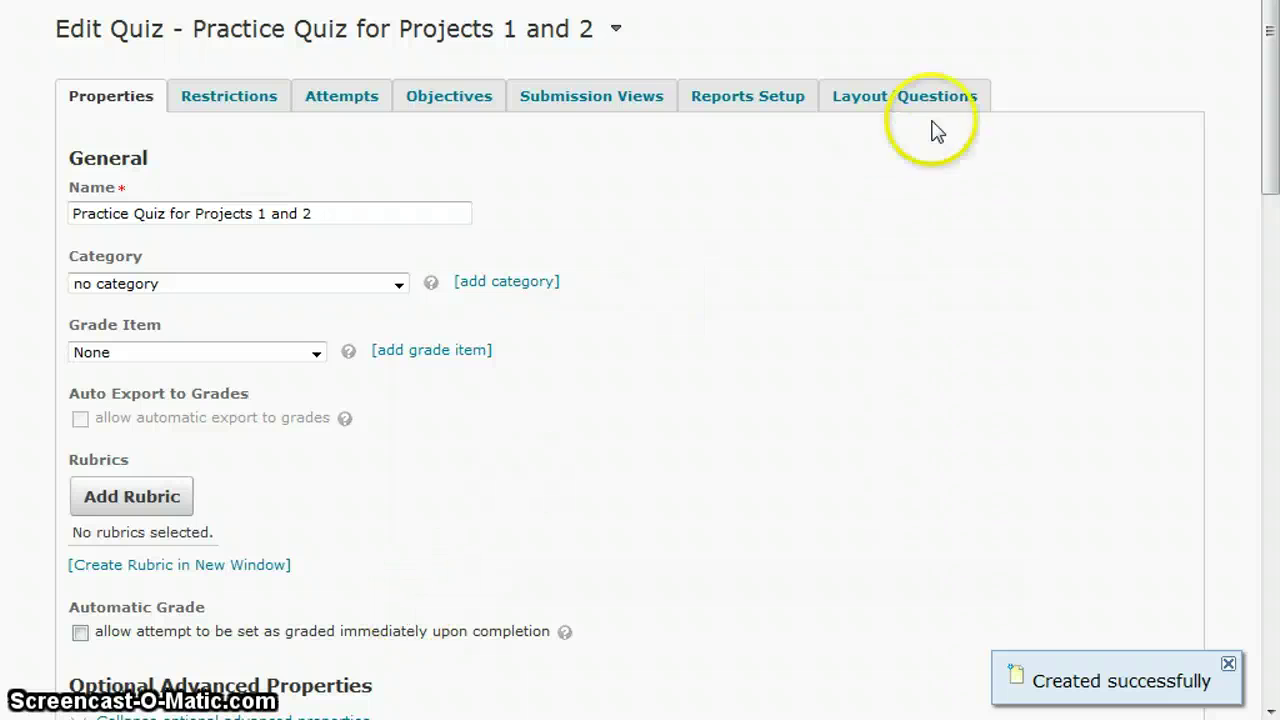
Add a random section named "Projects 1 and 2" to the quiz's questions and save it
click(893, 107)
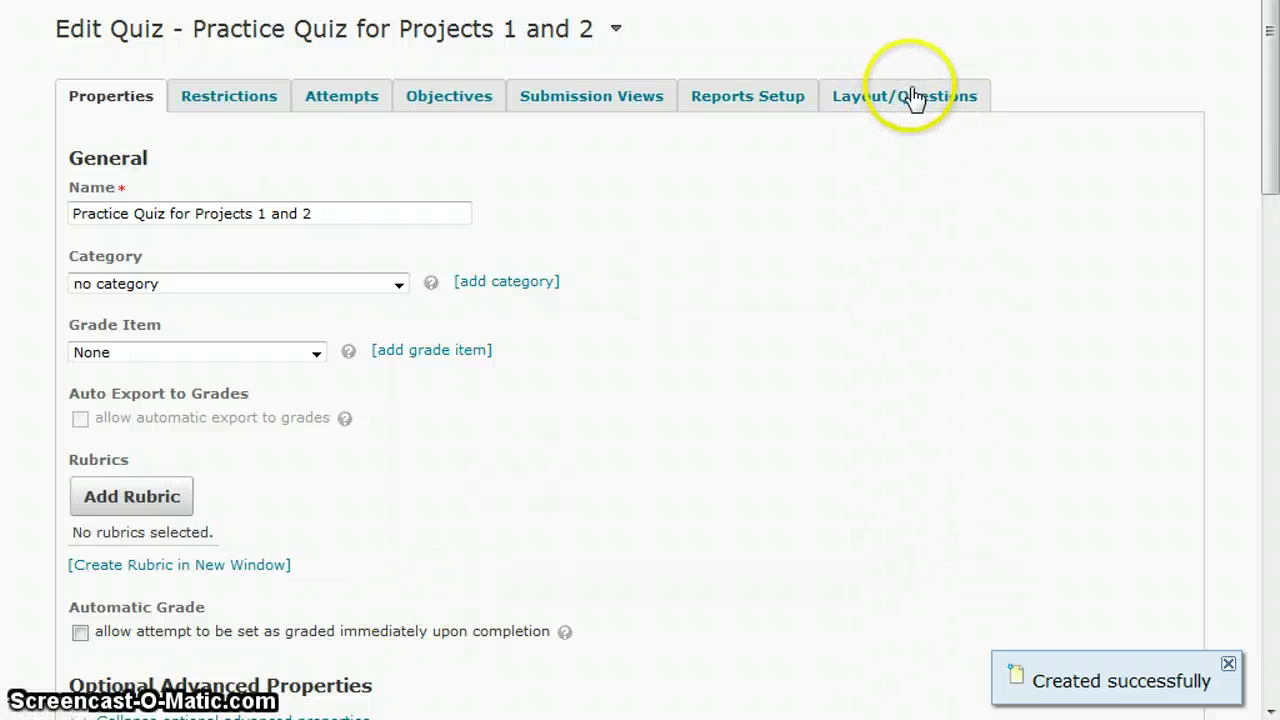
click(888, 106)
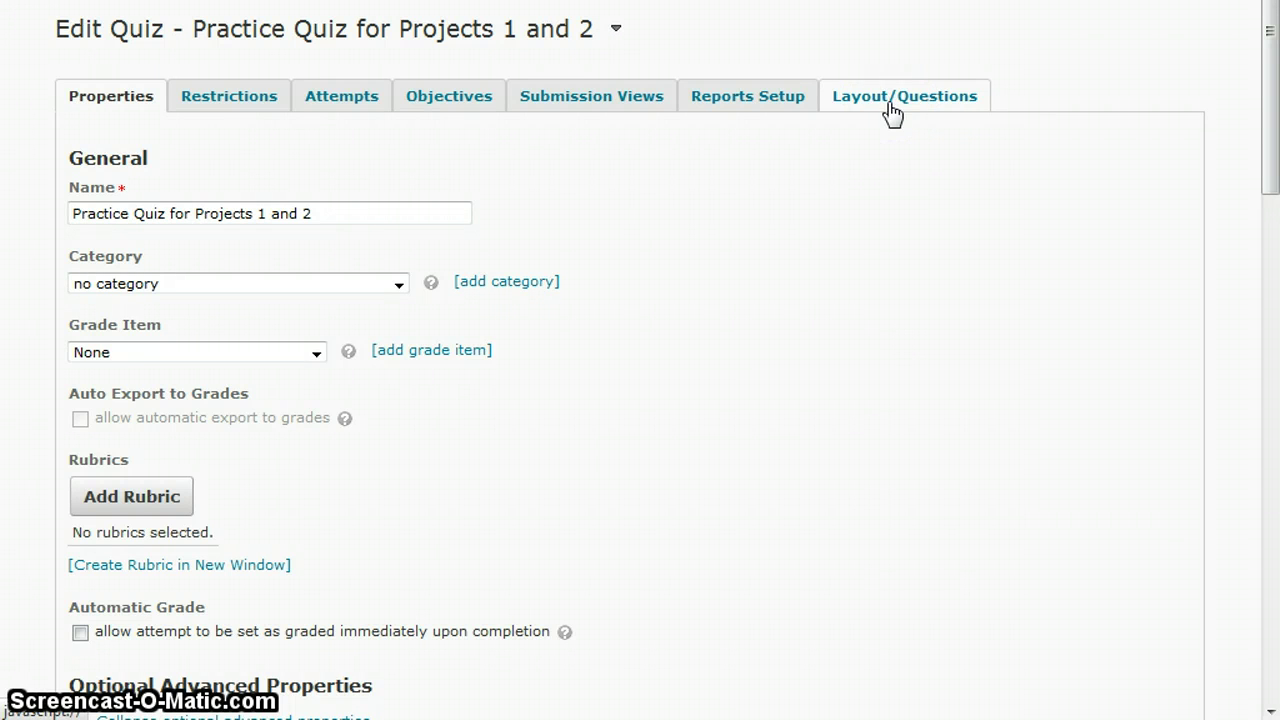
click(893, 108)
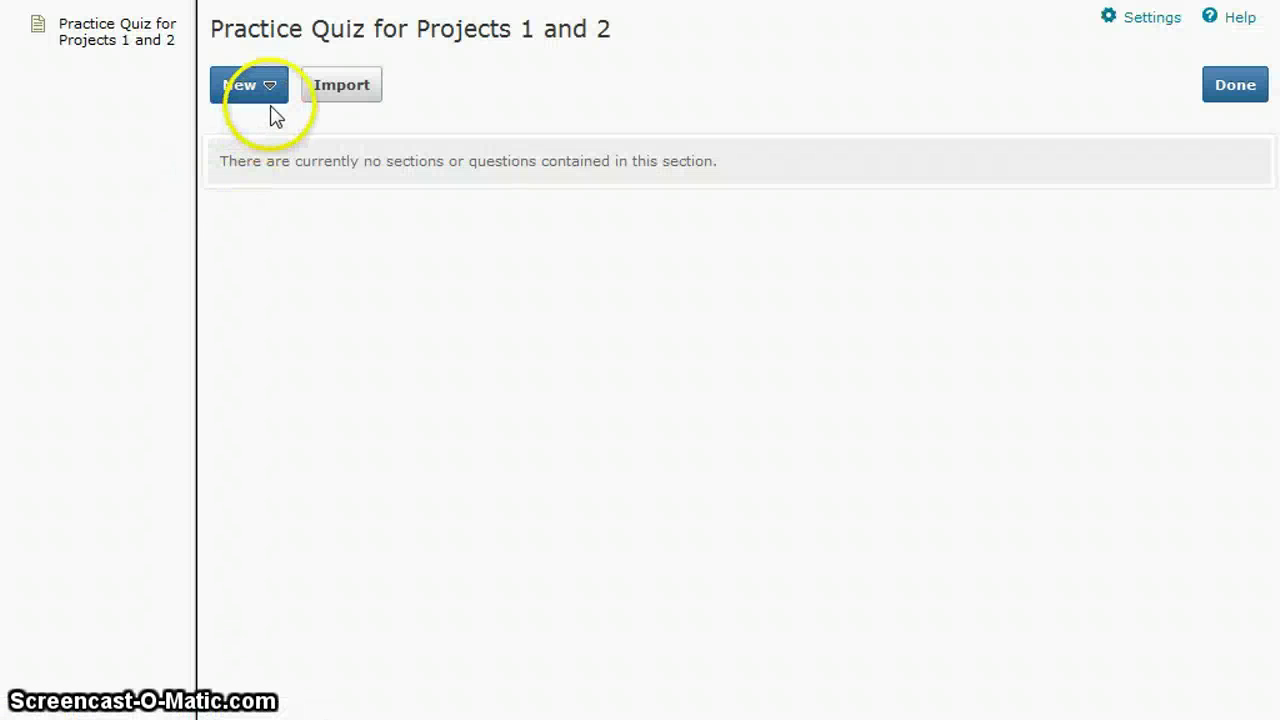
click(271, 97)
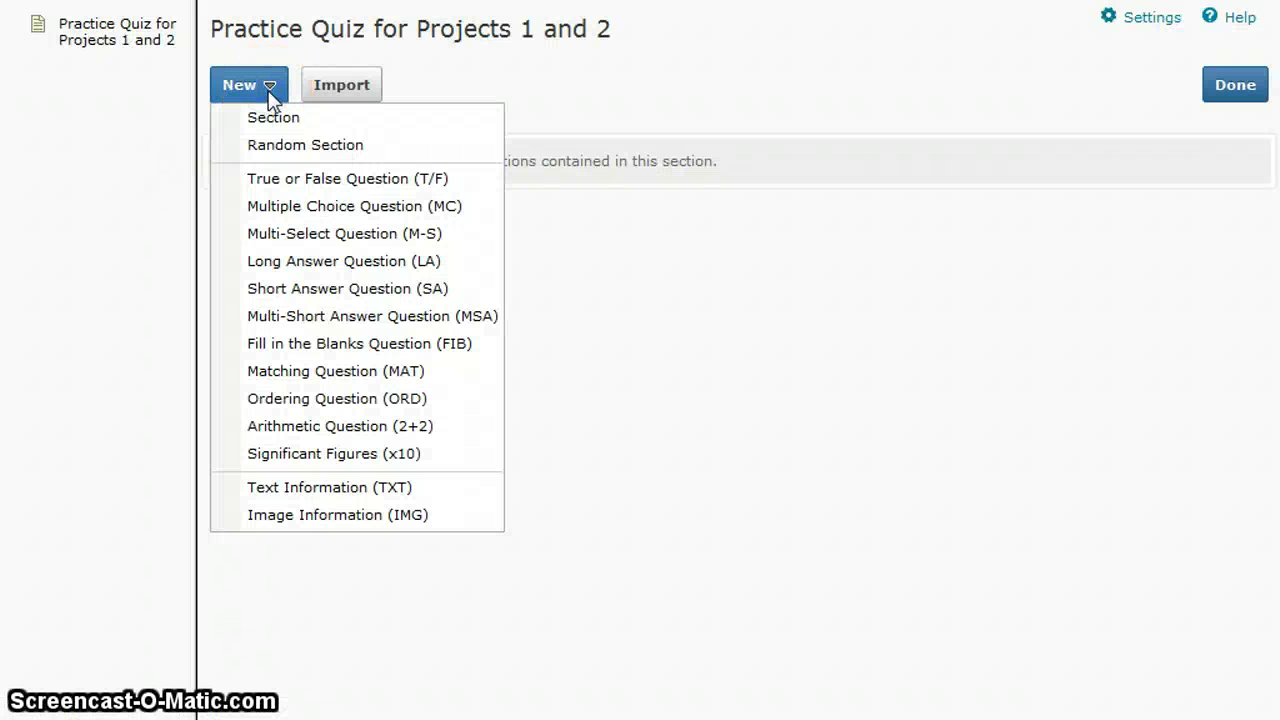
click(343, 145)
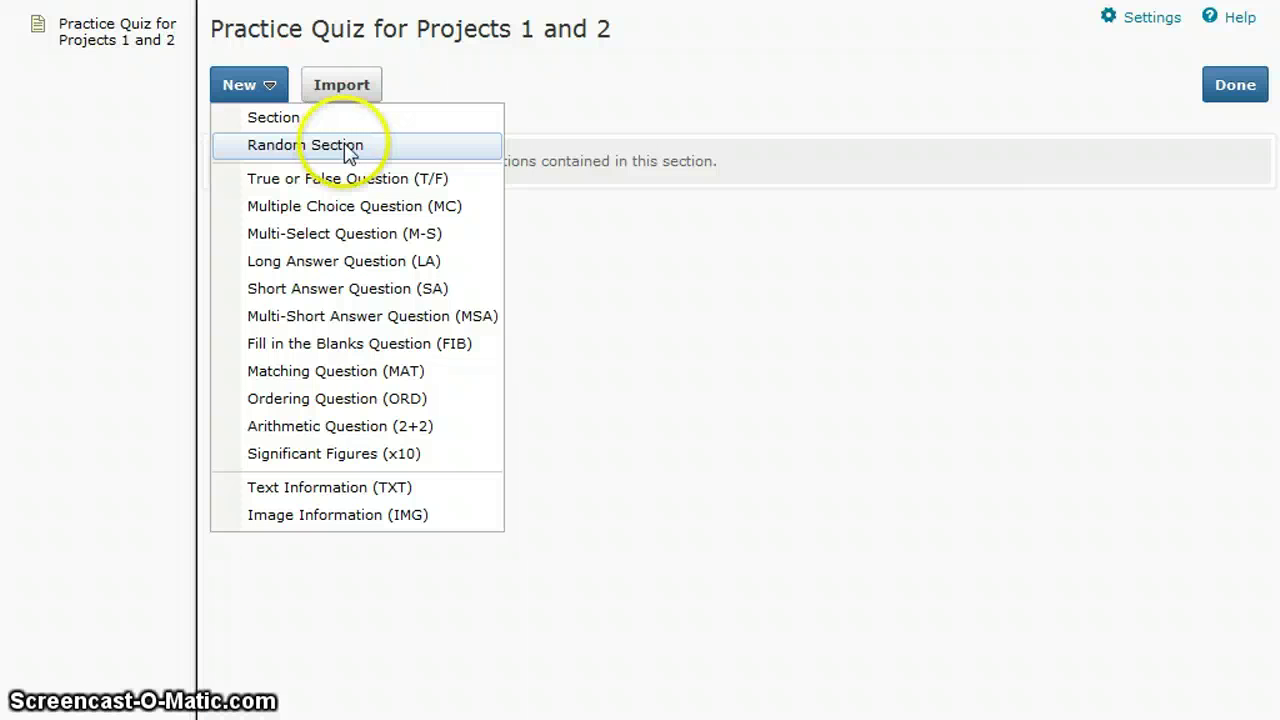
click(386, 147)
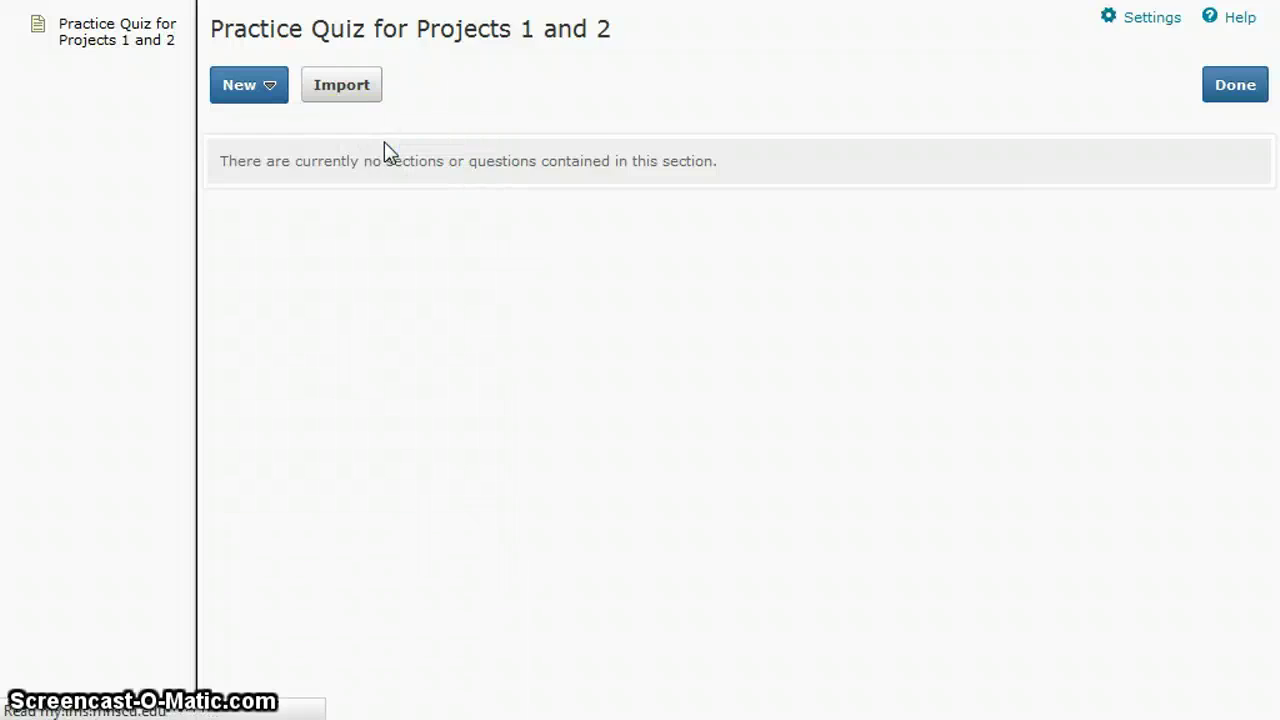
click(352, 149)
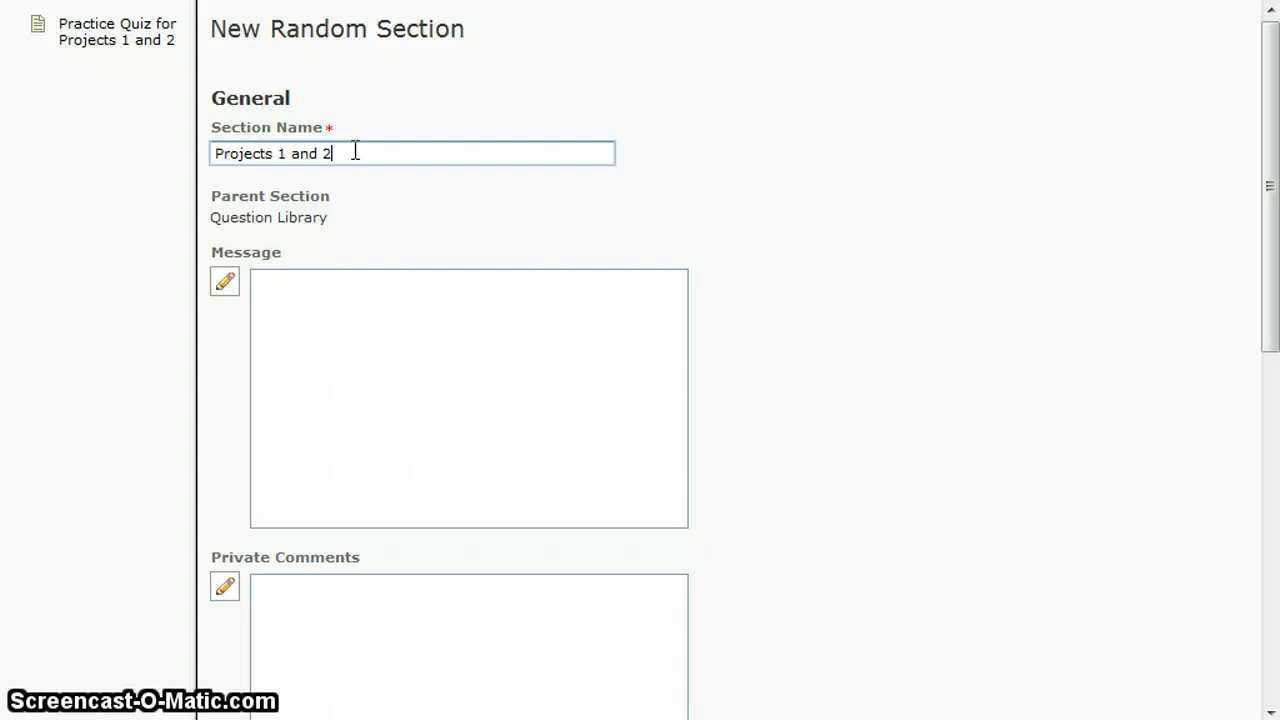
text(Projects 1 and 2)
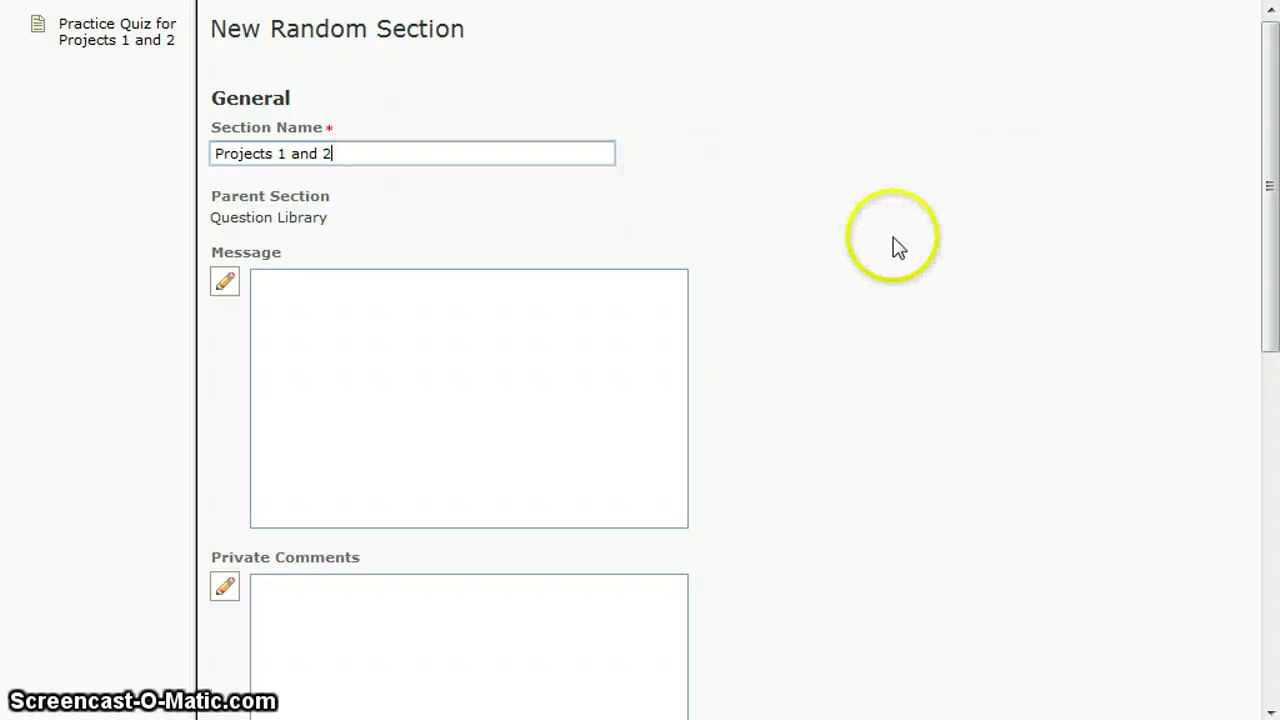
scroll(891, 246, down, 6)
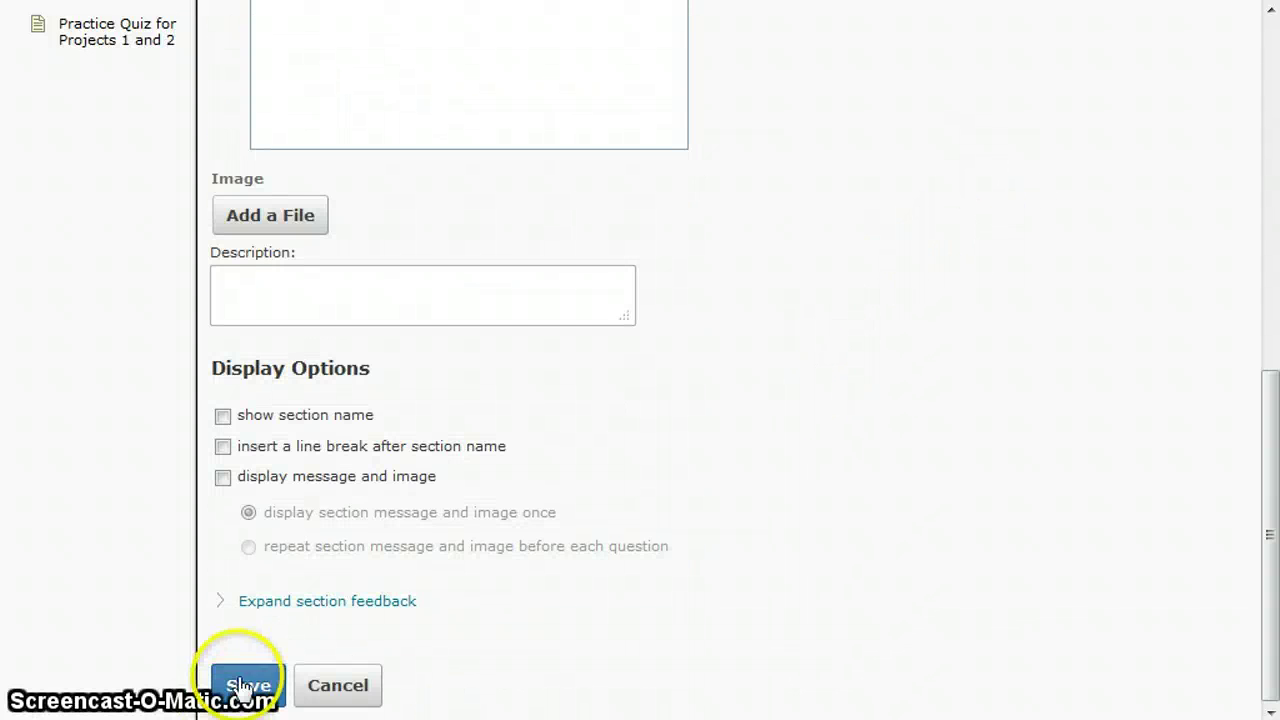
click(245, 686)
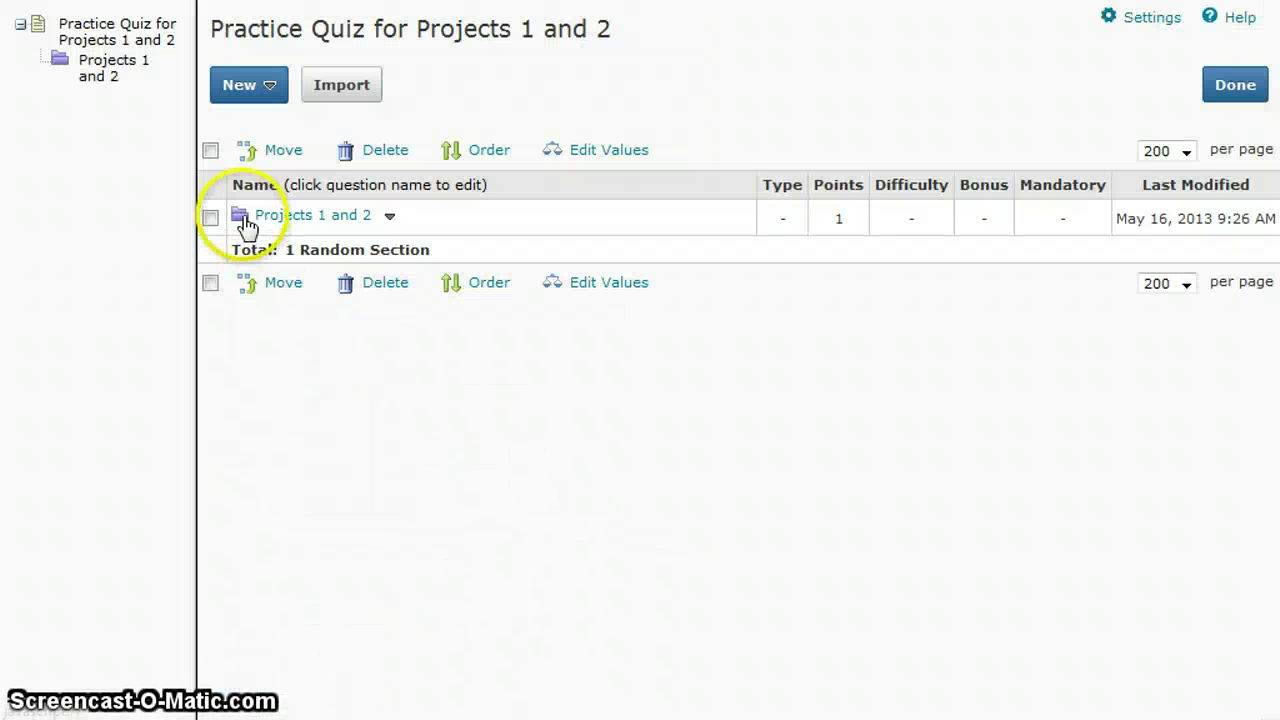
Import all questions of the Proj1Grammar library section into the "Projects 1 and 2" random section
click(312, 229)
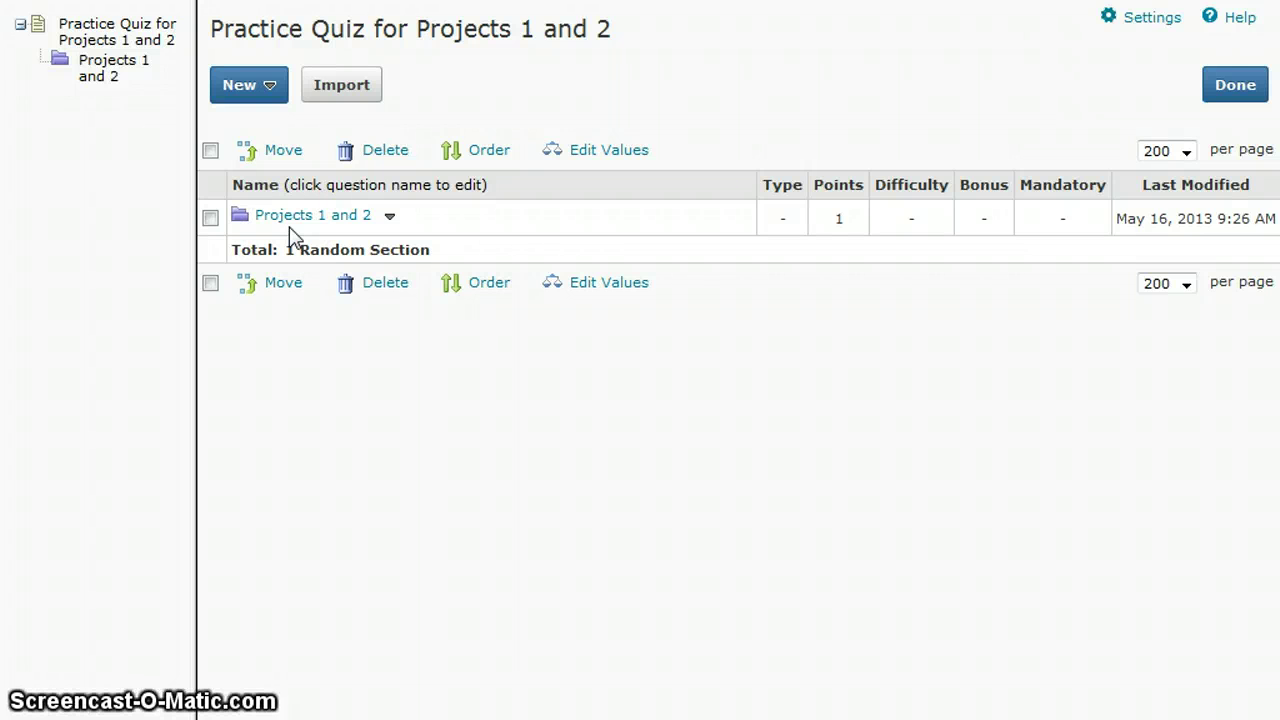
click(279, 222)
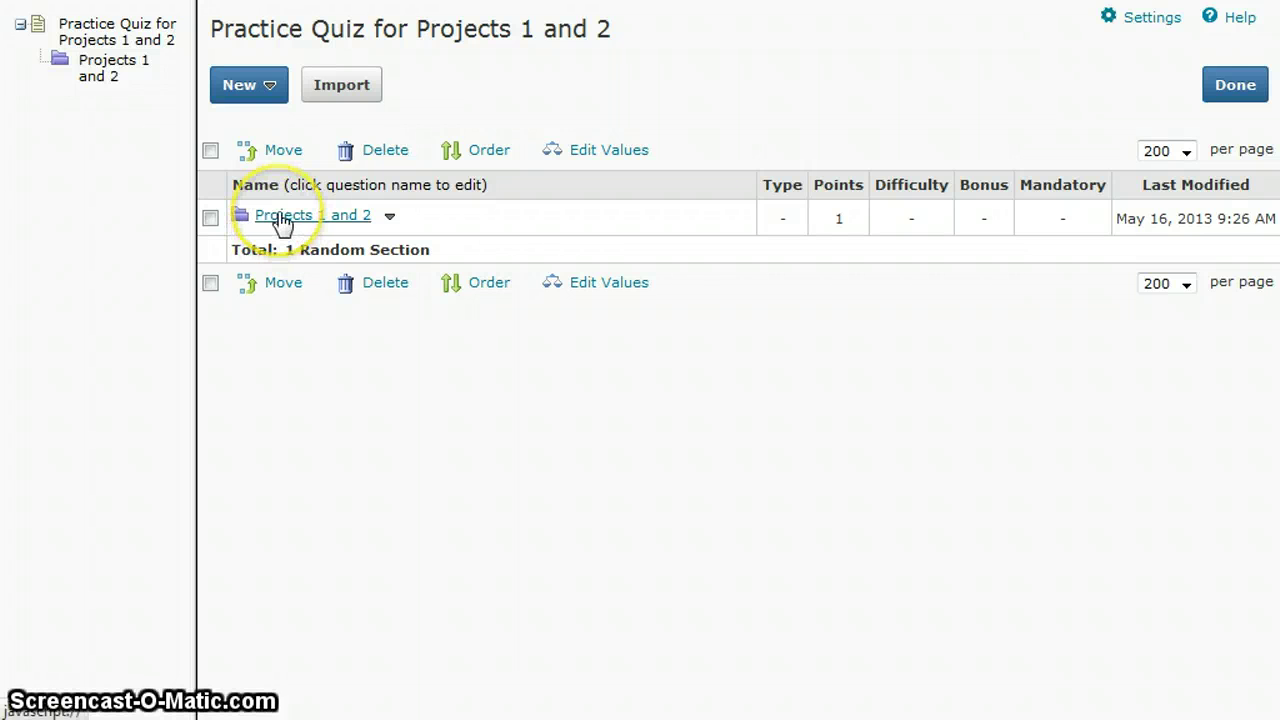
click(282, 220)
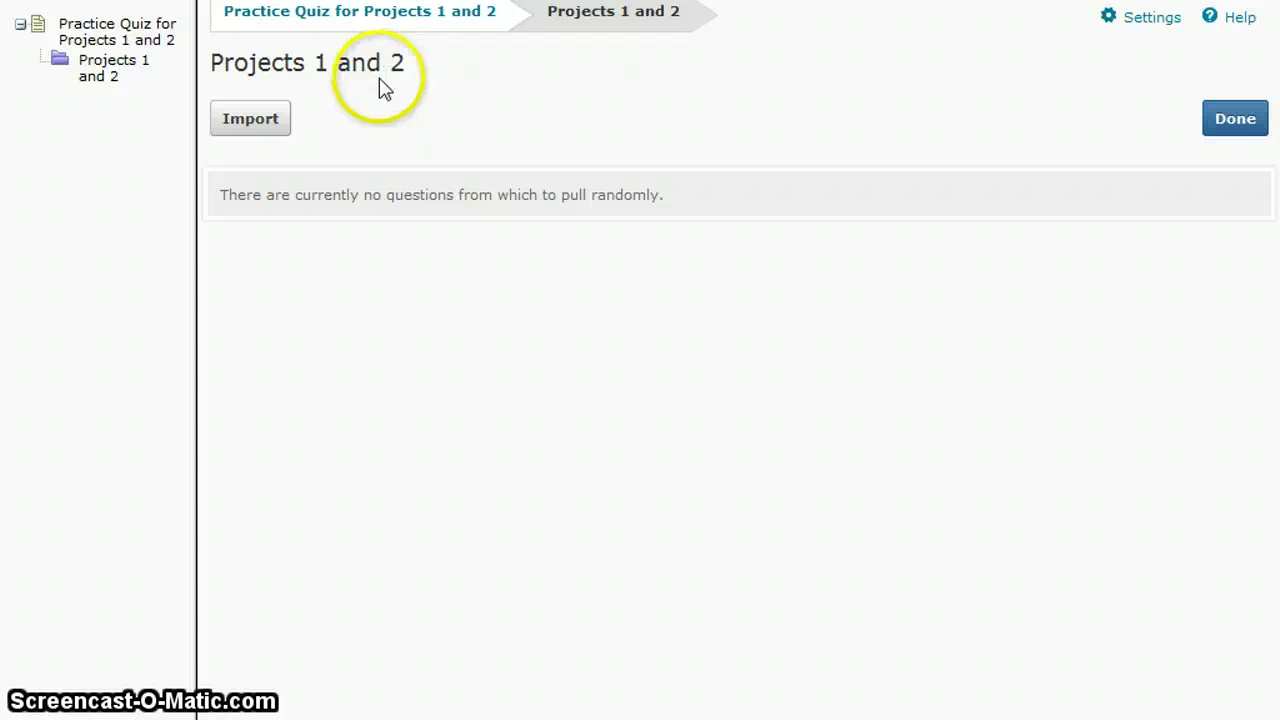
click(249, 121)
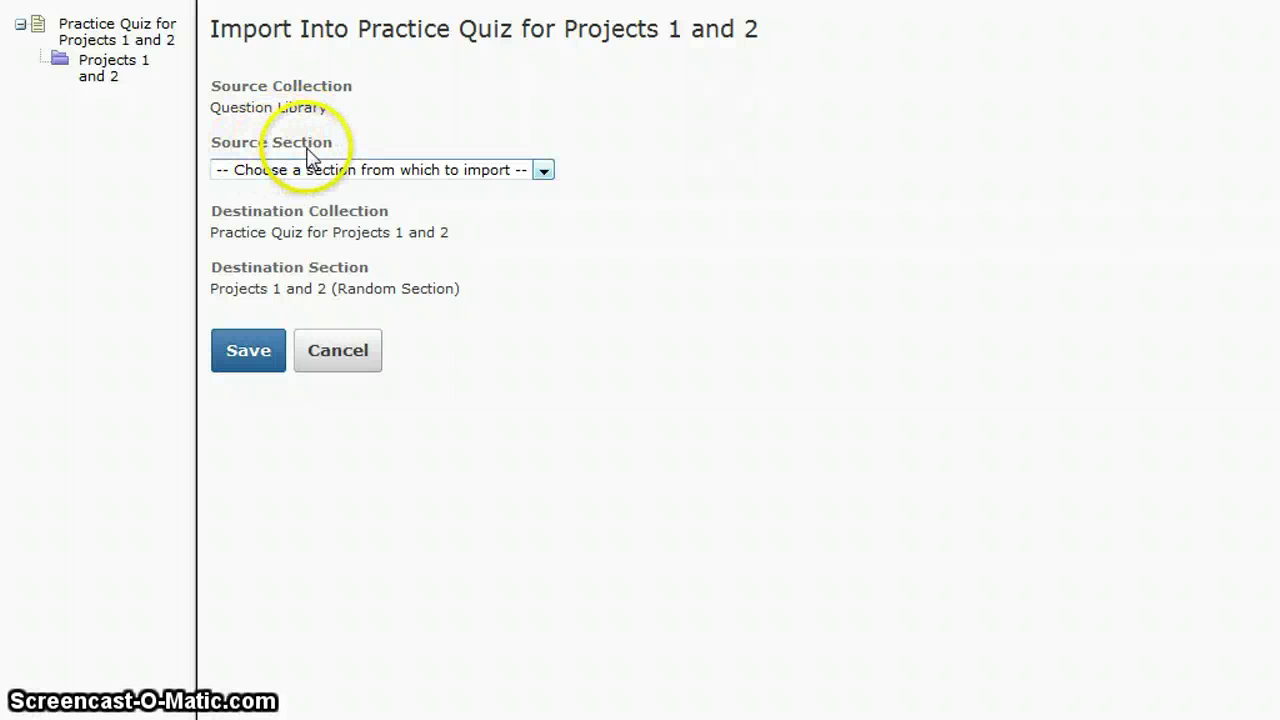
click(541, 172)
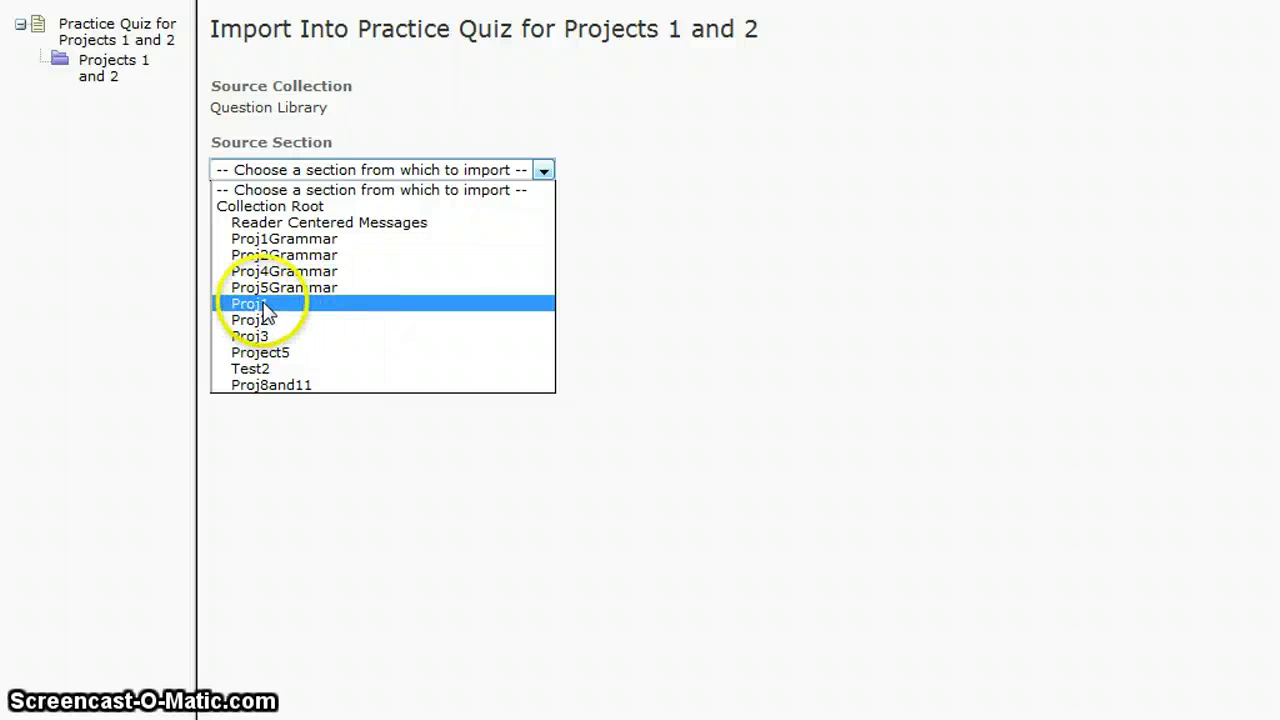
click(311, 242)
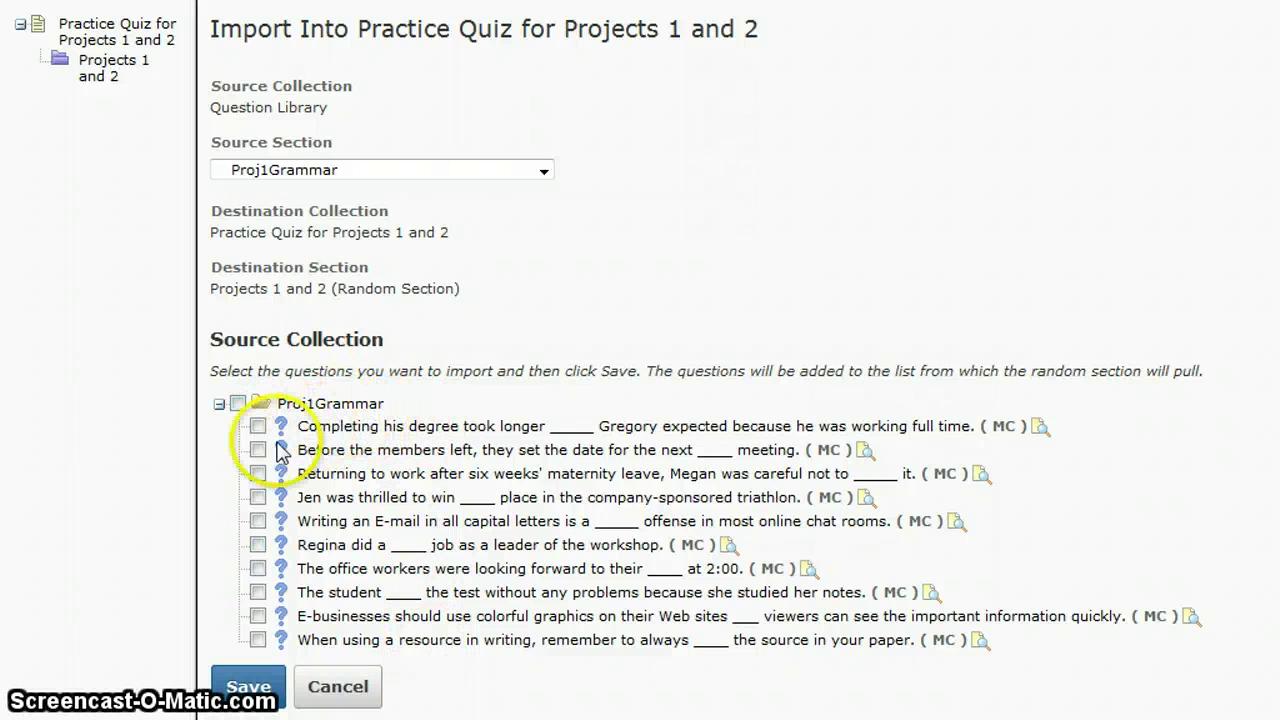
click(237, 403)
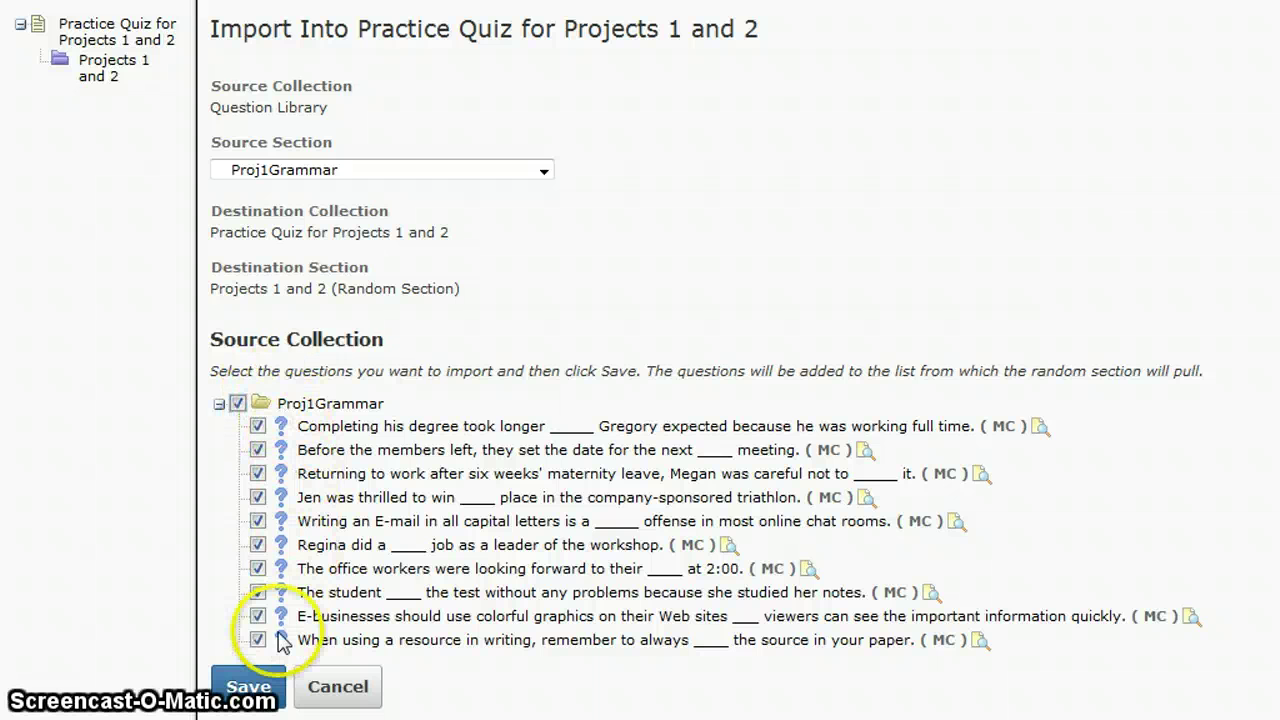
click(243, 687)
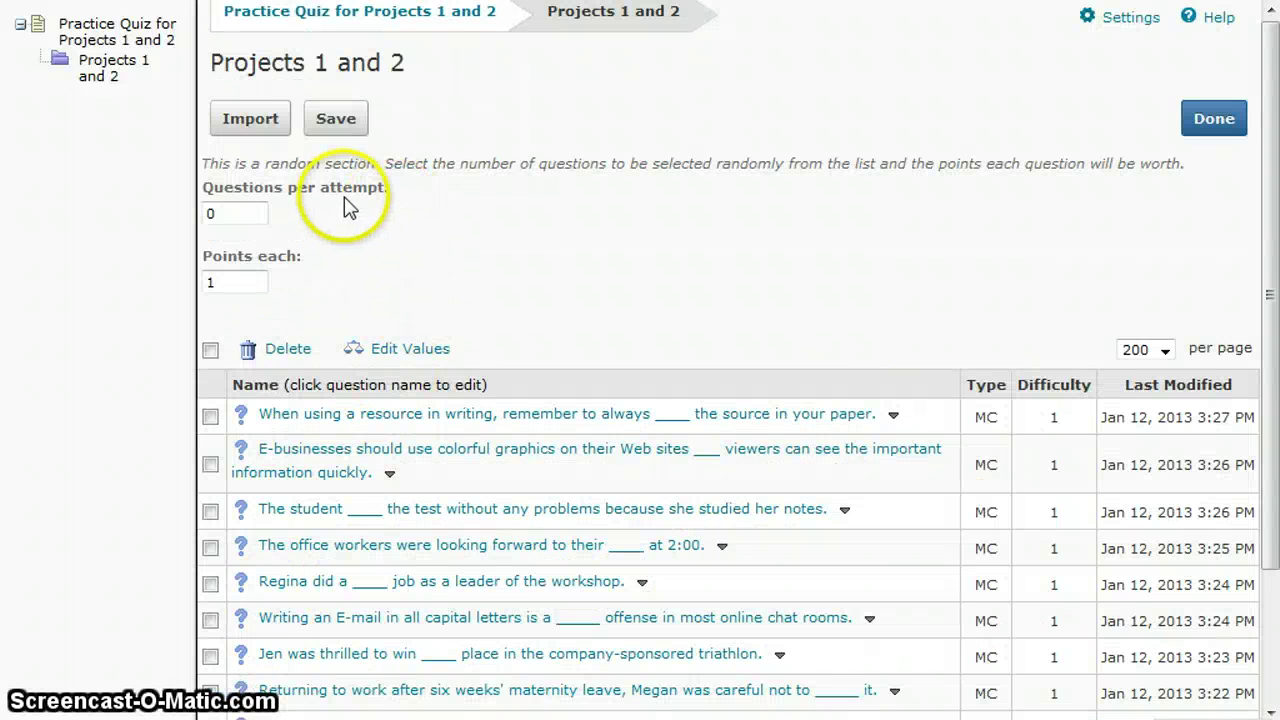
Import all questions of the Proj2Grammar library section into the same random section
click(250, 132)
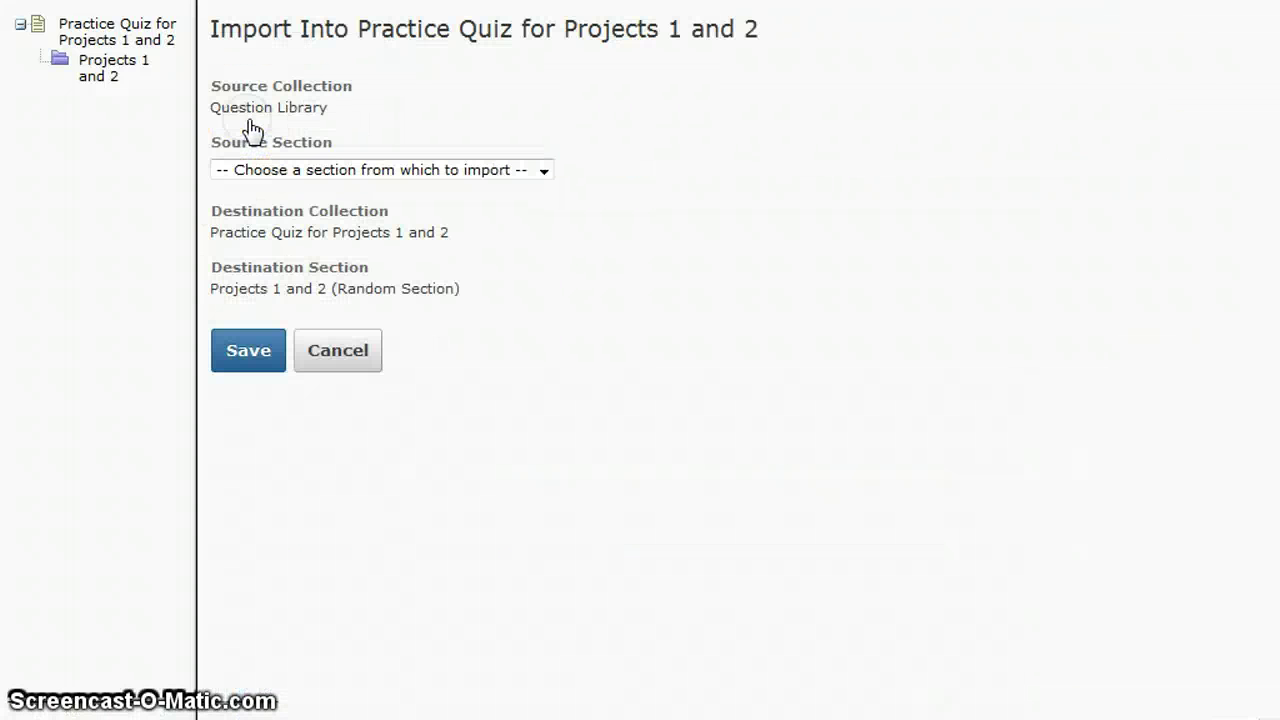
click(544, 171)
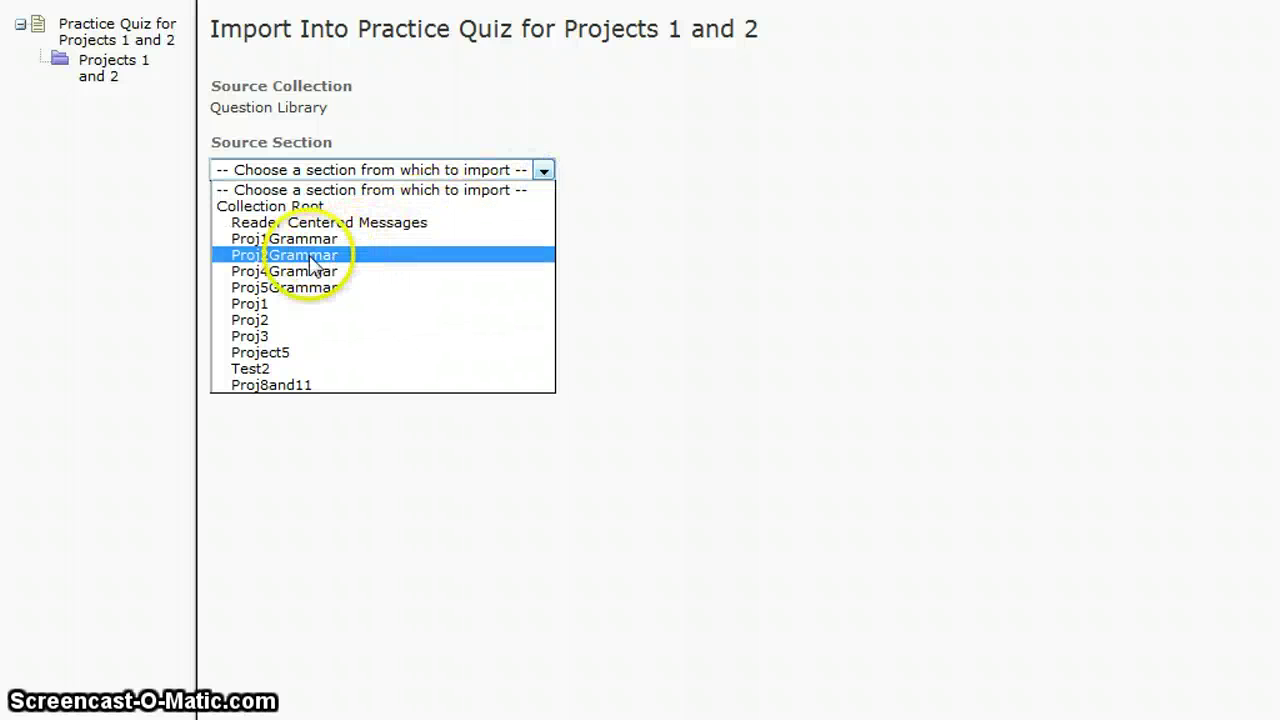
click(271, 252)
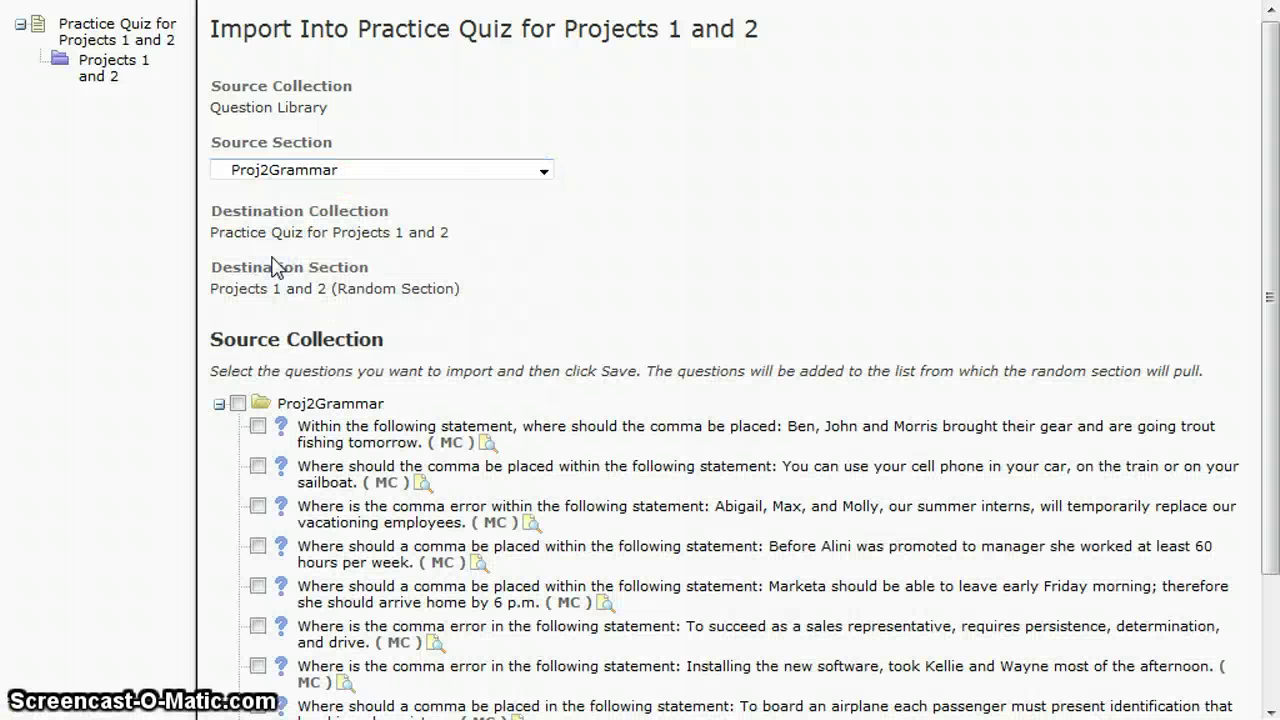
scroll(310, 275, down, 3)
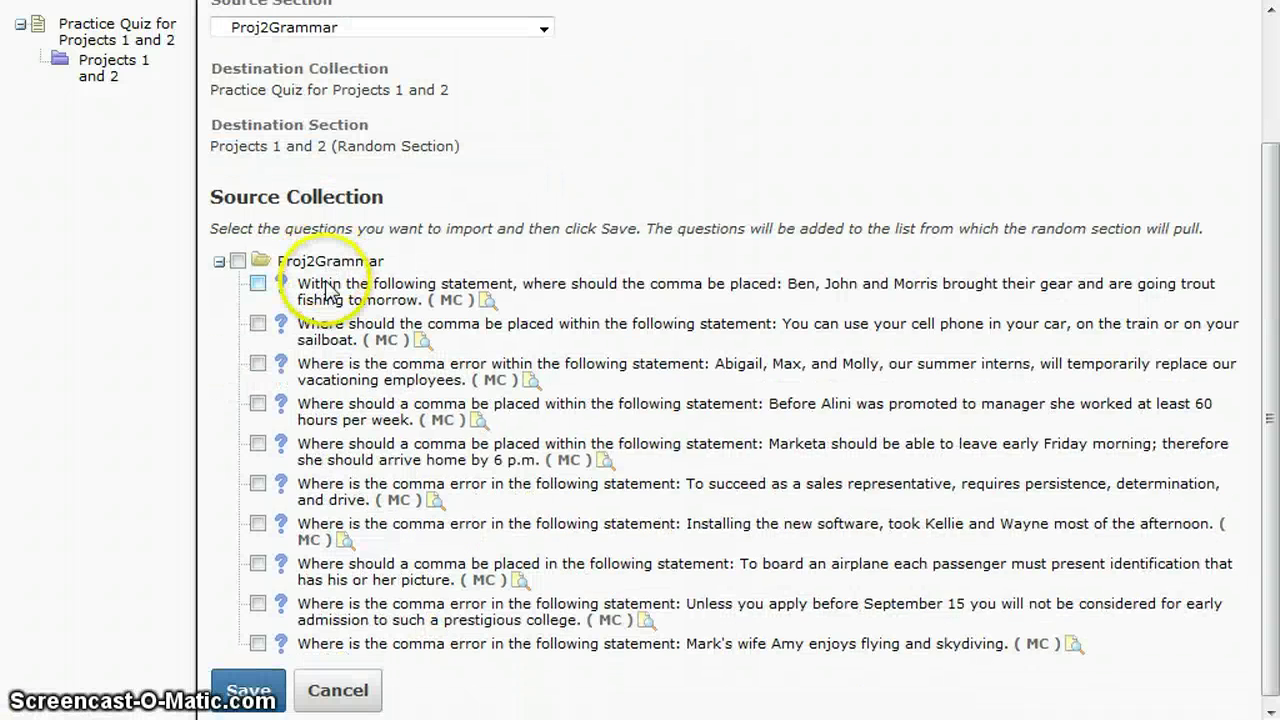
click(237, 262)
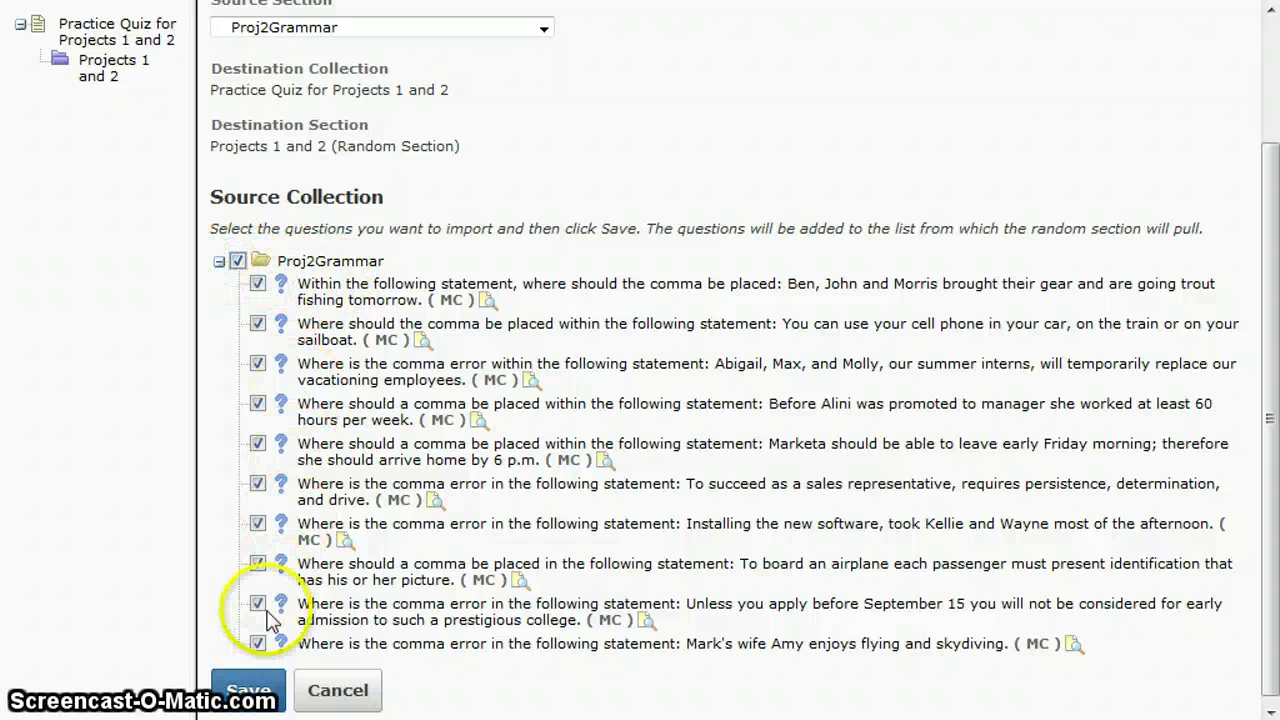
click(248, 690)
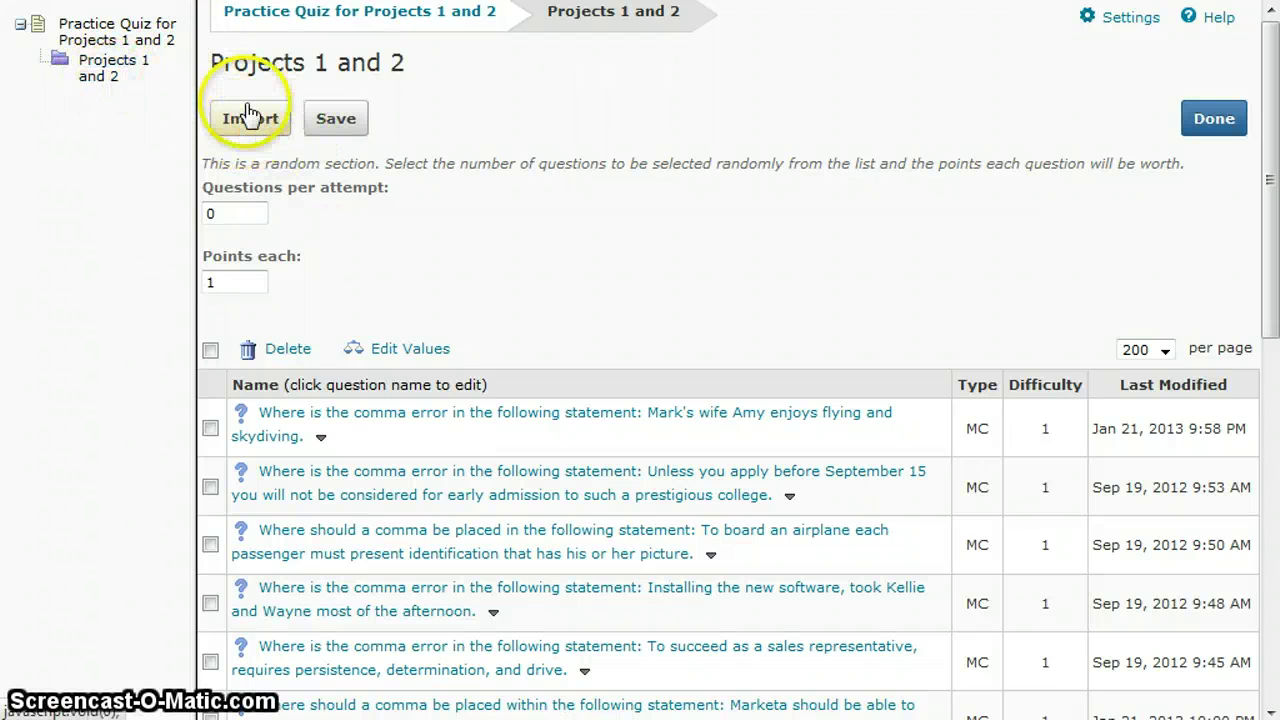
Set the random section to 10 questions per attempt worth 1 point each and save the settings
scroll(438, 258, down, 2)
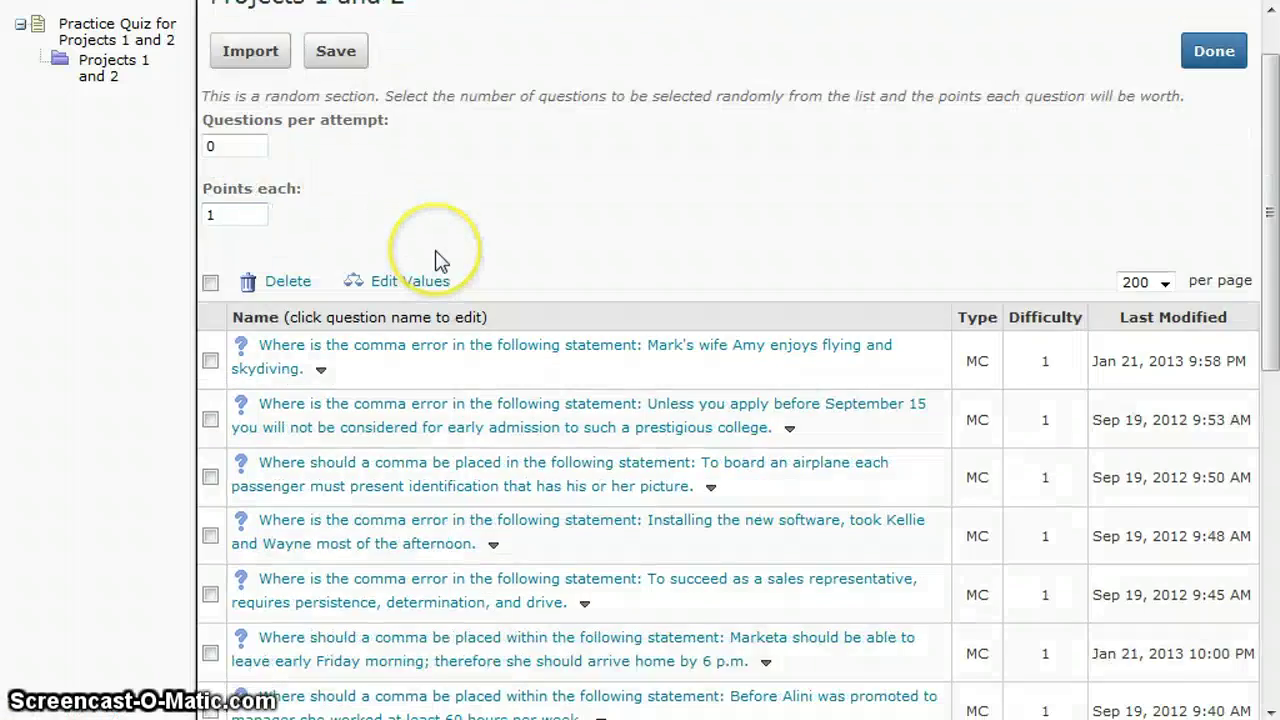
scroll(438, 258, down, 6)
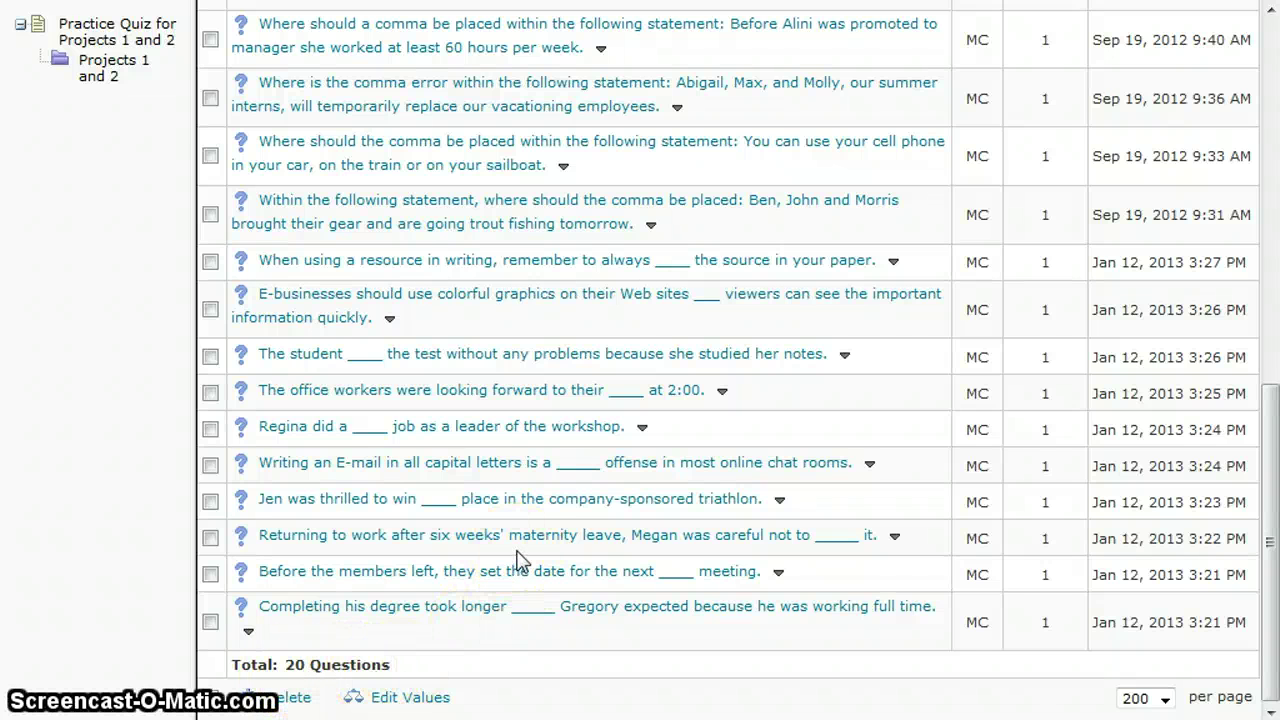
scroll(518, 560, up, 8)
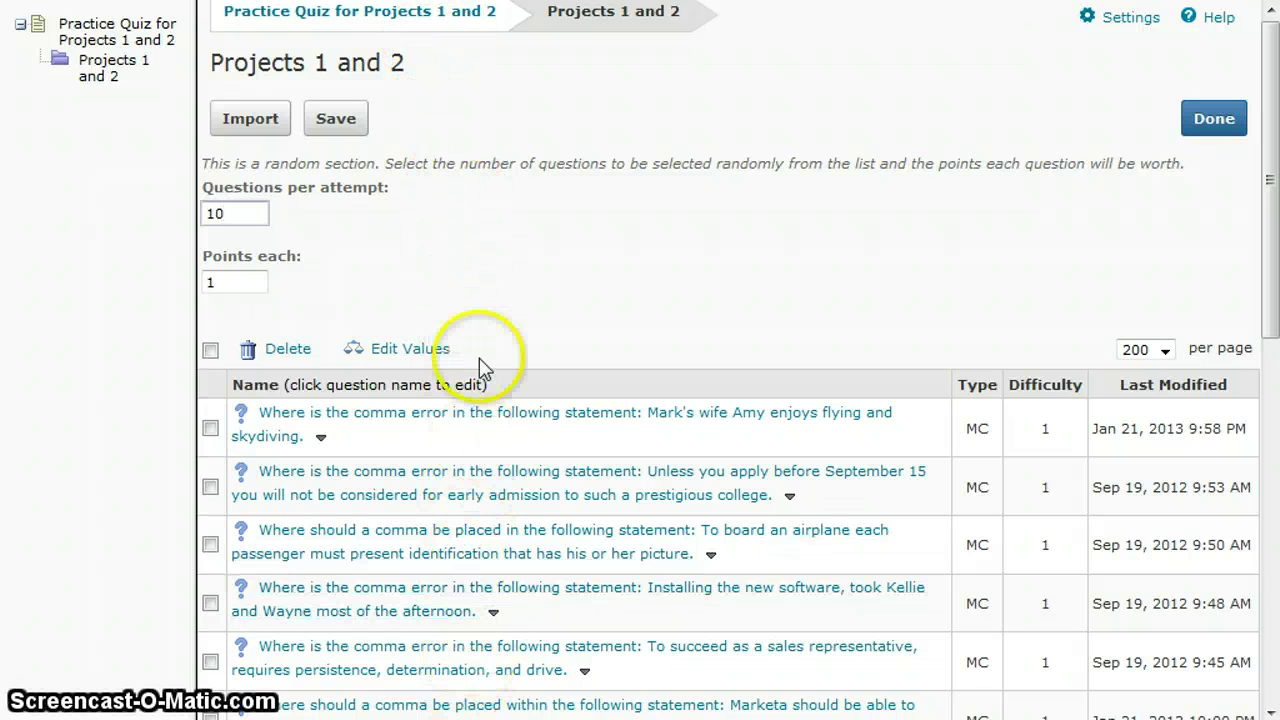
double_click(231, 284)
text(1)
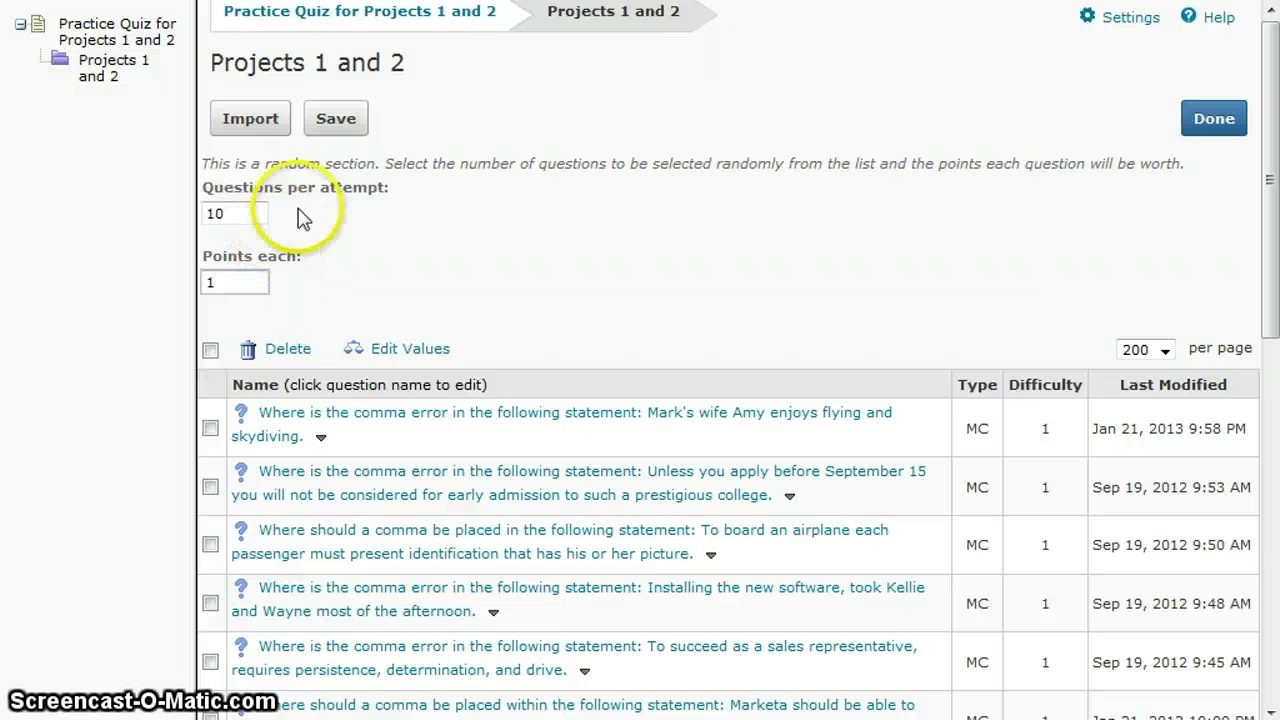
click(337, 120)
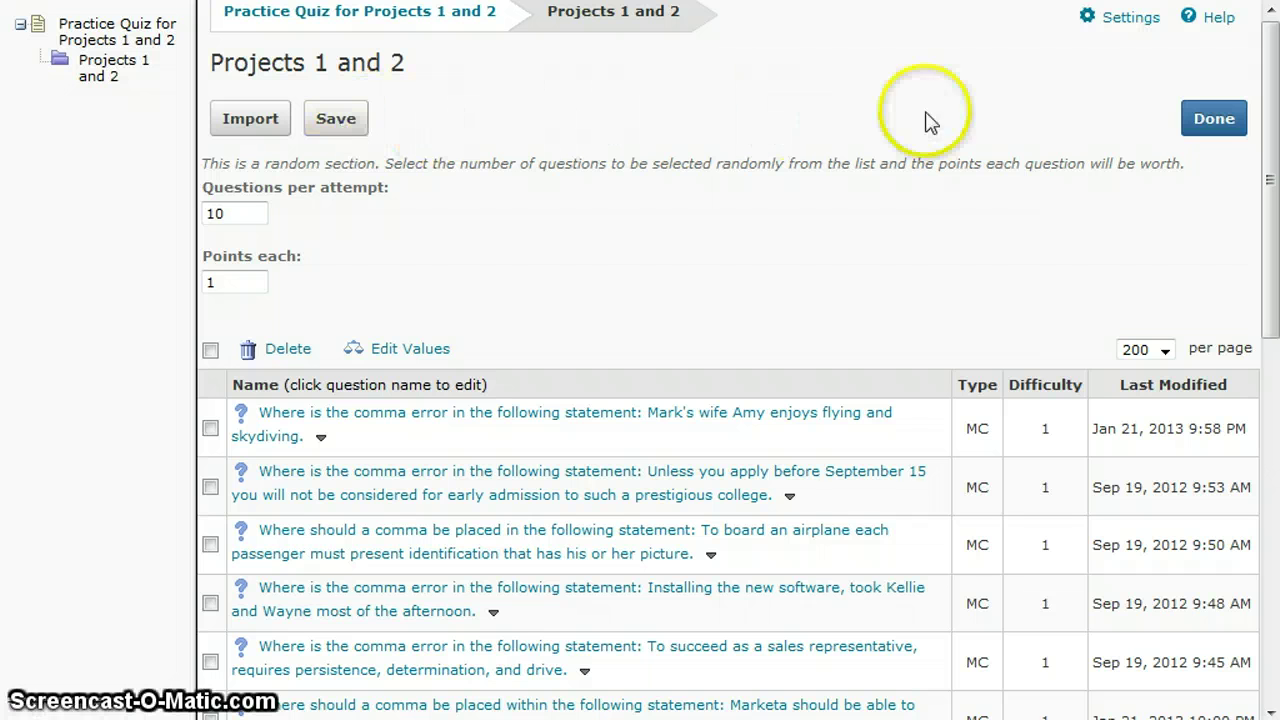
Finish editing the section, save and close the quiz, and reopen its question layout from the quiz list
click(1213, 120)
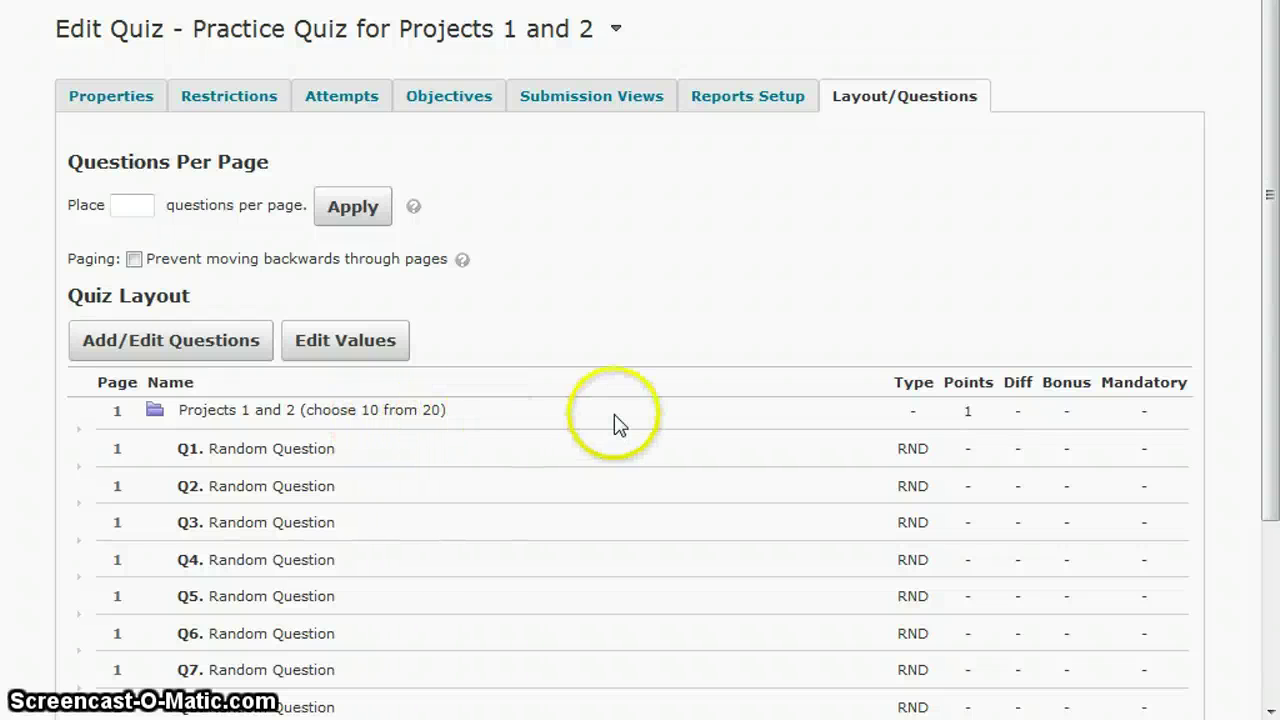
scroll(613, 424, down, 3)
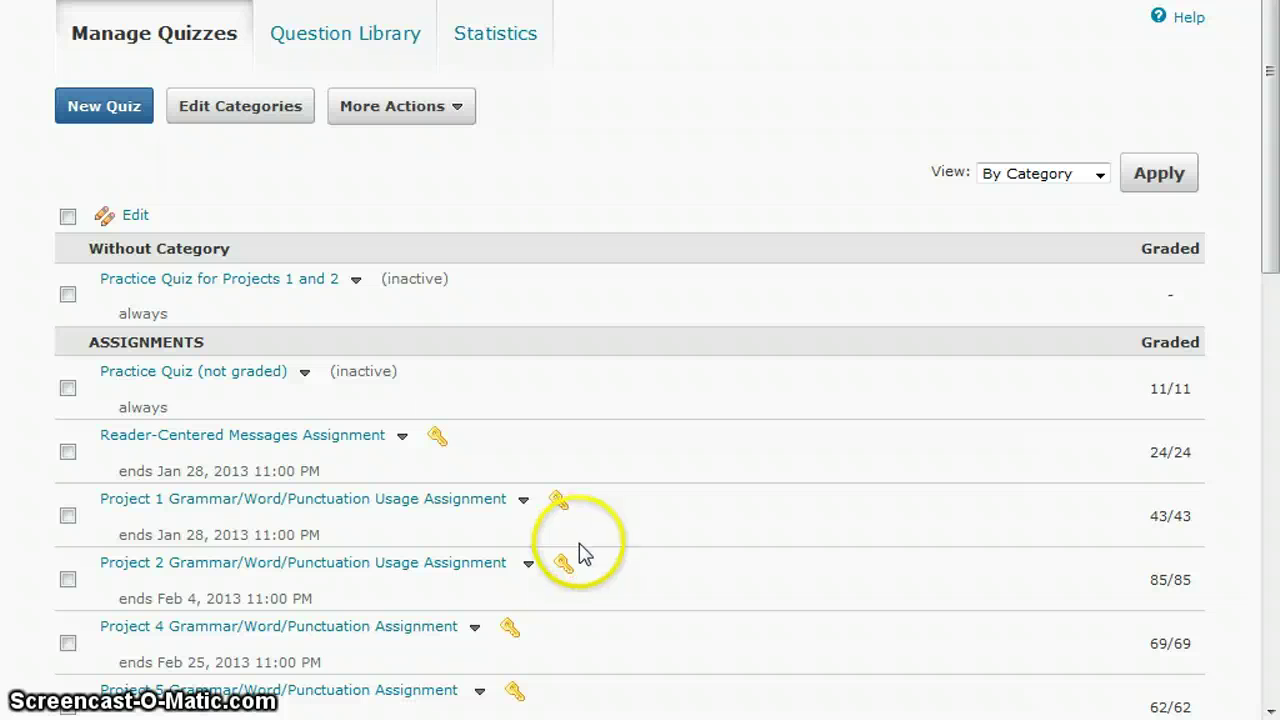
click(357, 279)
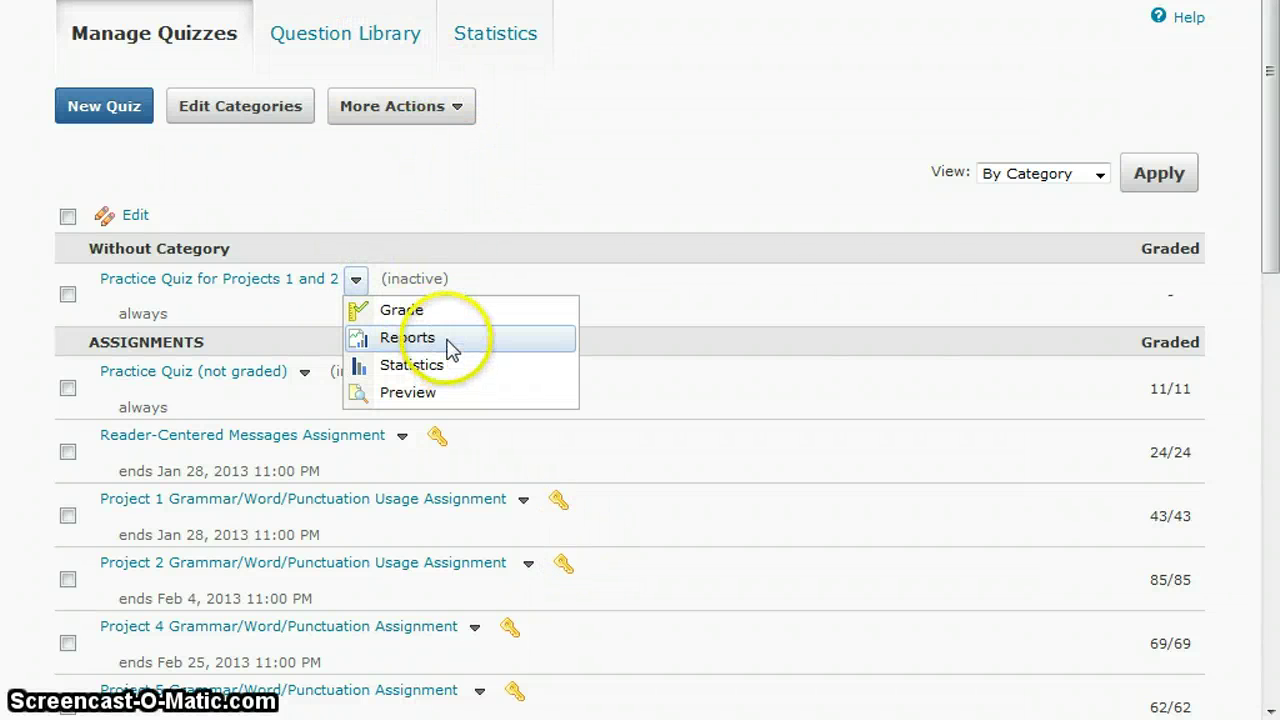
click(309, 278)
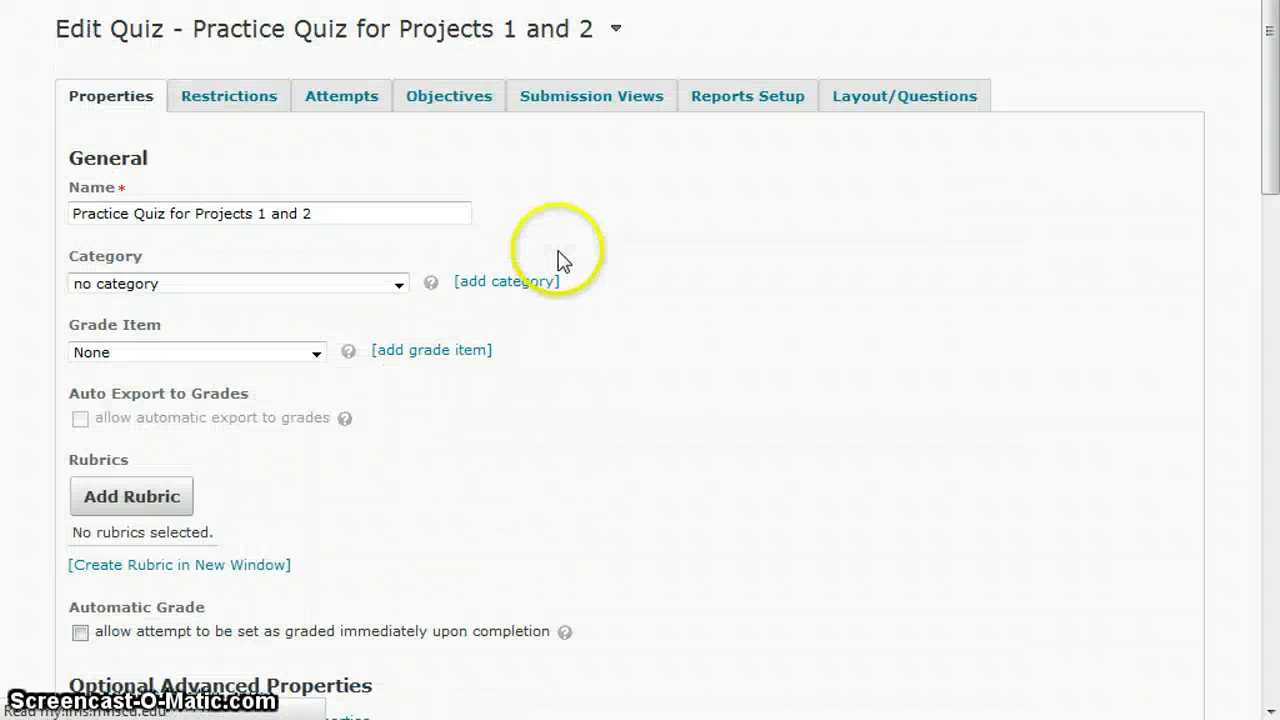
click(900, 95)
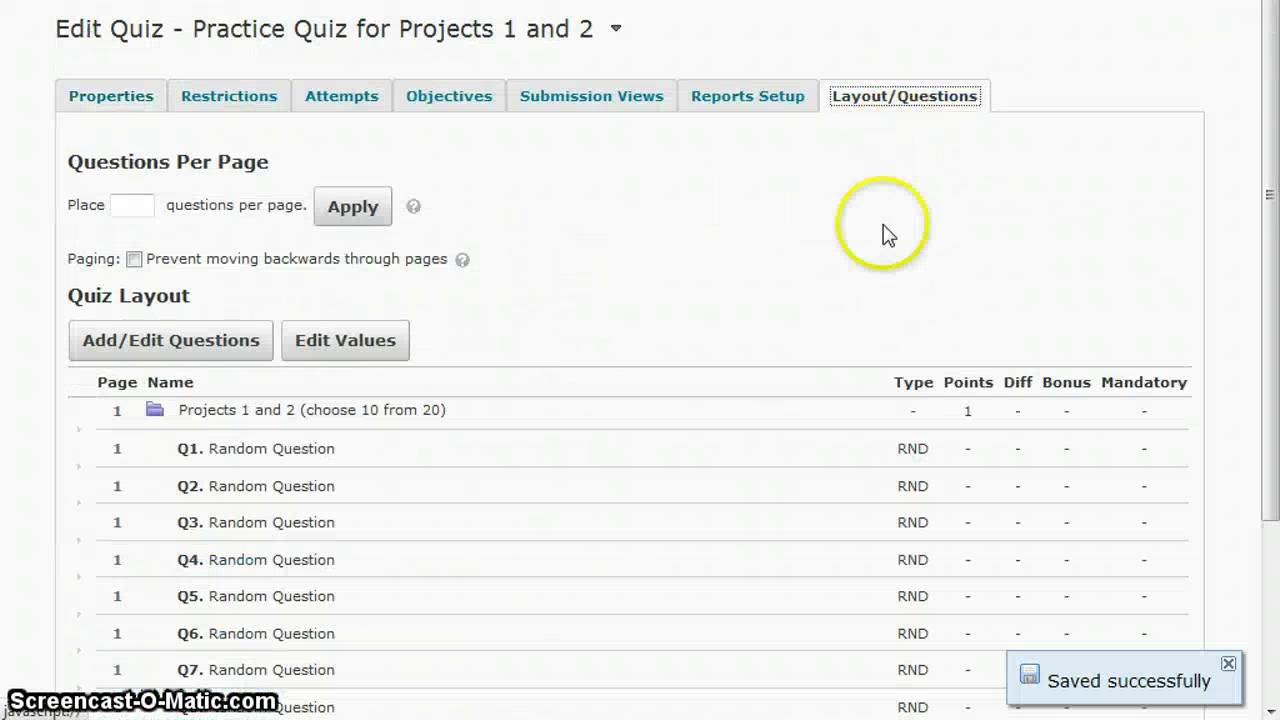
scroll(634, 466, down, 3)
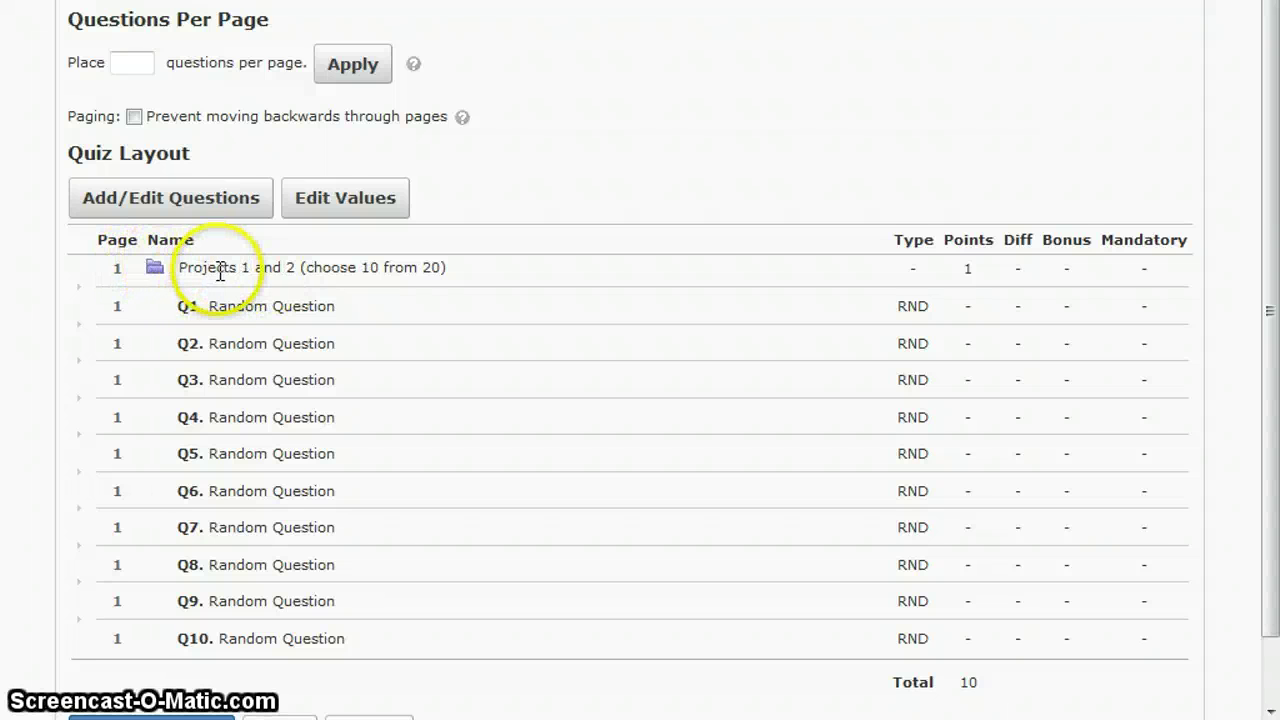
Add a second random section named "Project 3" to the quiz's questions and save it
click(165, 201)
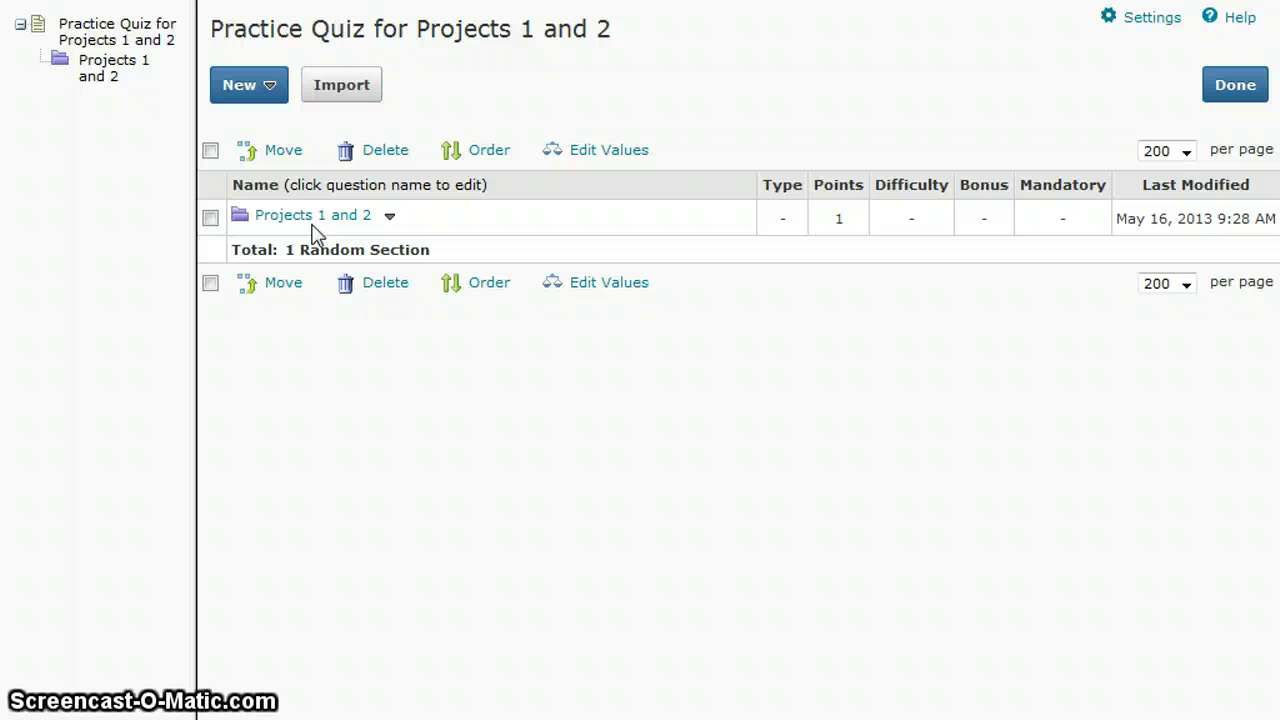
click(275, 90)
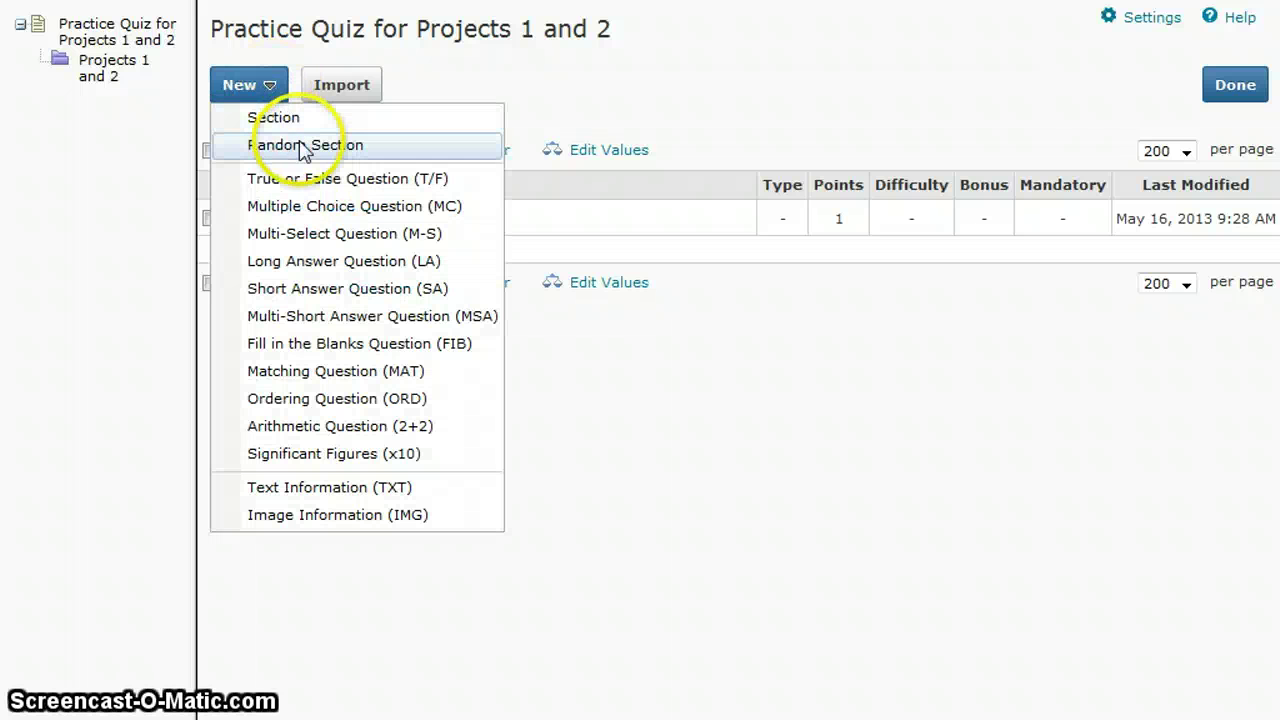
click(305, 146)
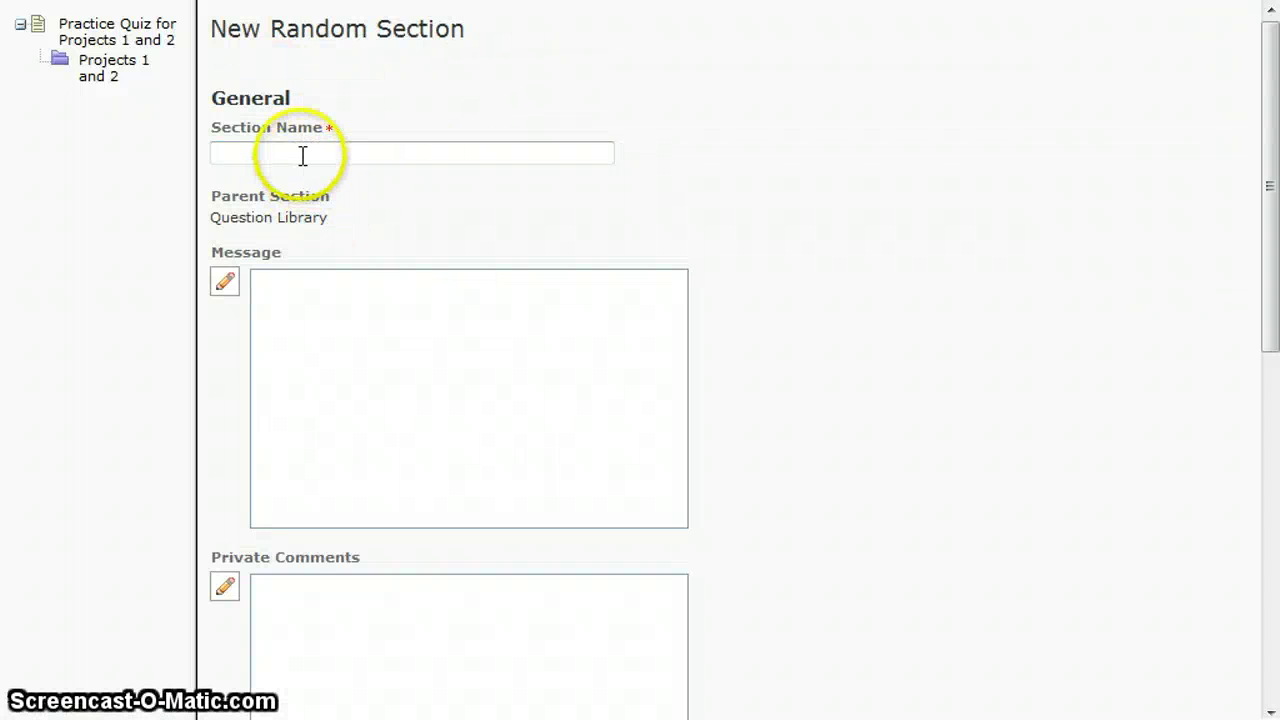
click(301, 153)
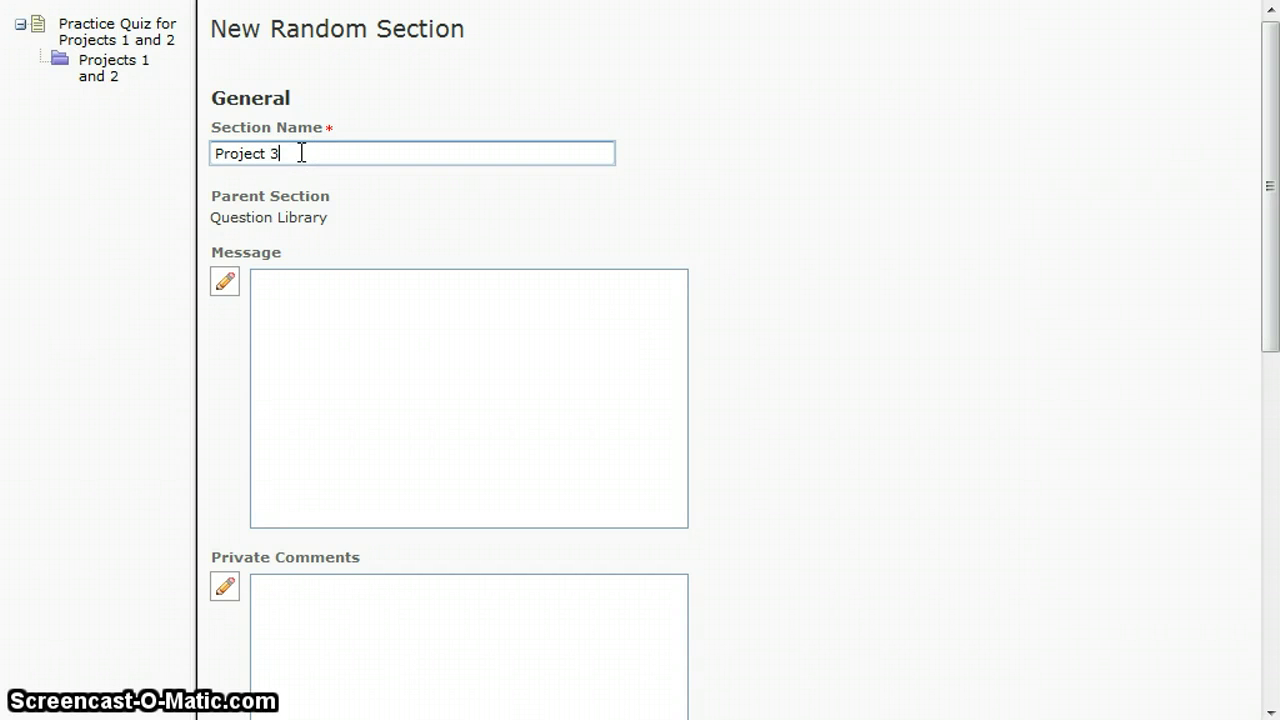
click(700, 206)
scroll(694, 223, down, 5)
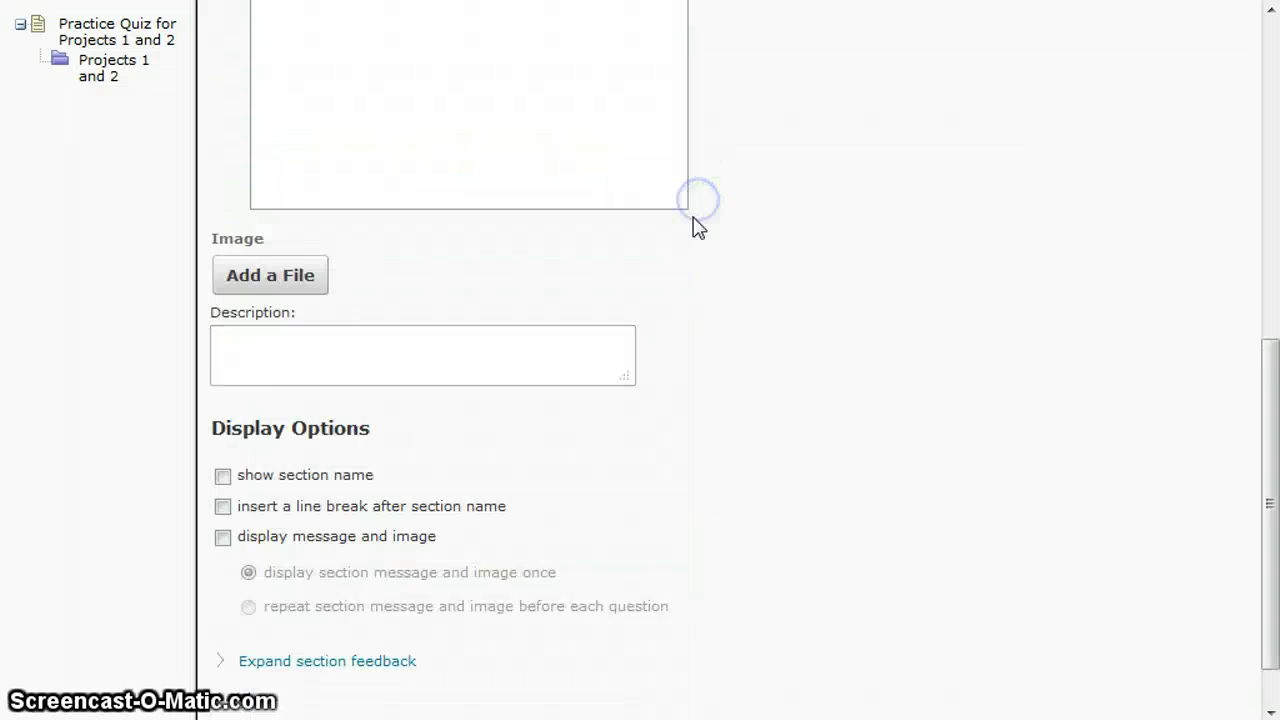
click(272, 692)
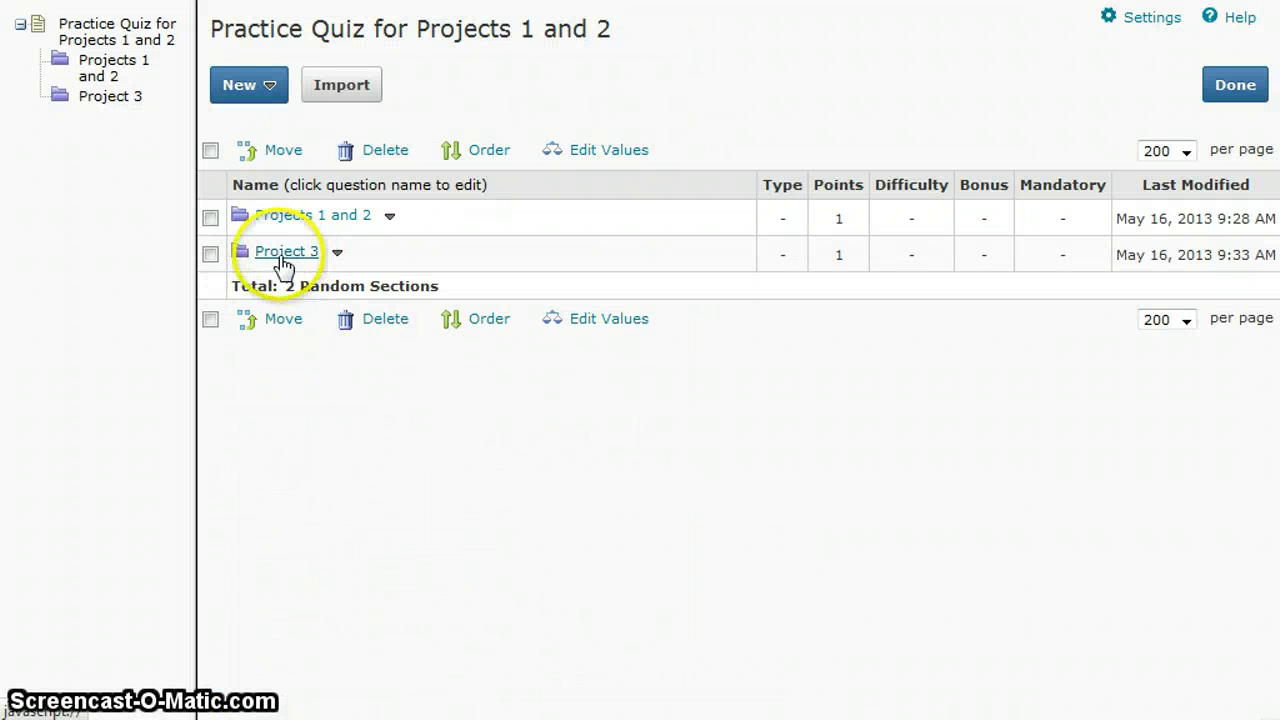
Import all questions of the Proj3 library section into the "Project 3" random section
click(286, 253)
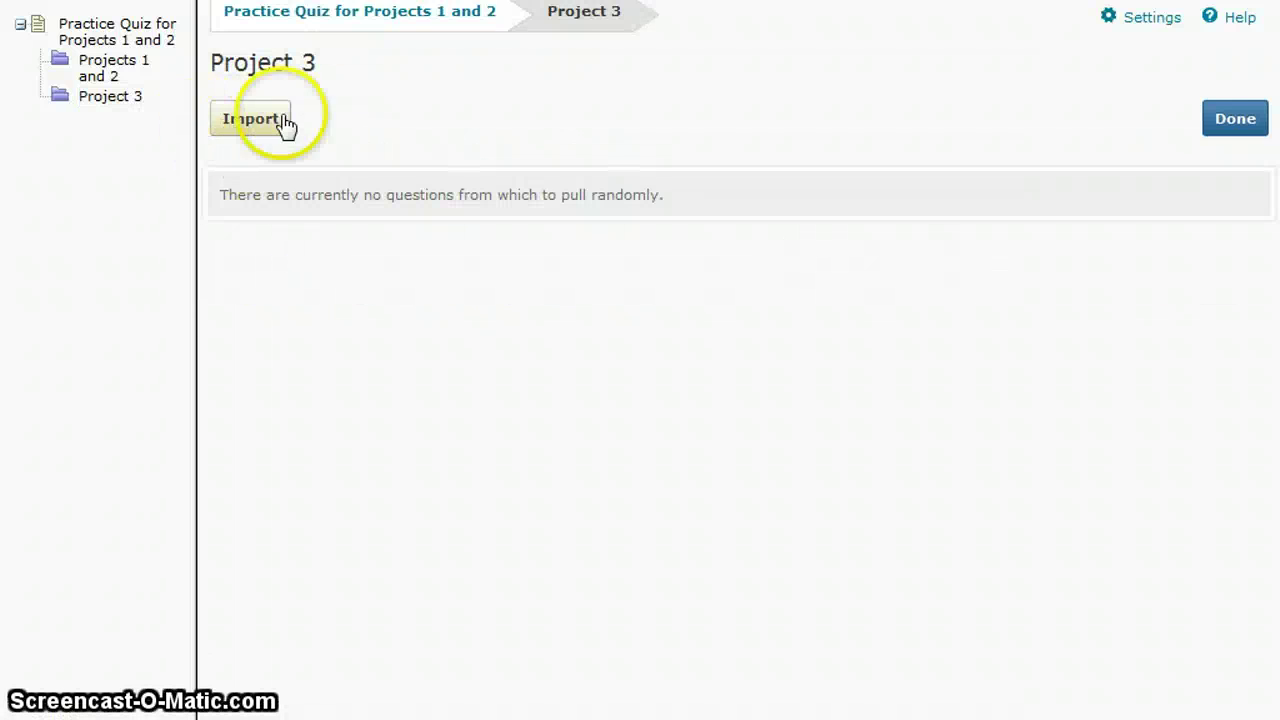
click(249, 124)
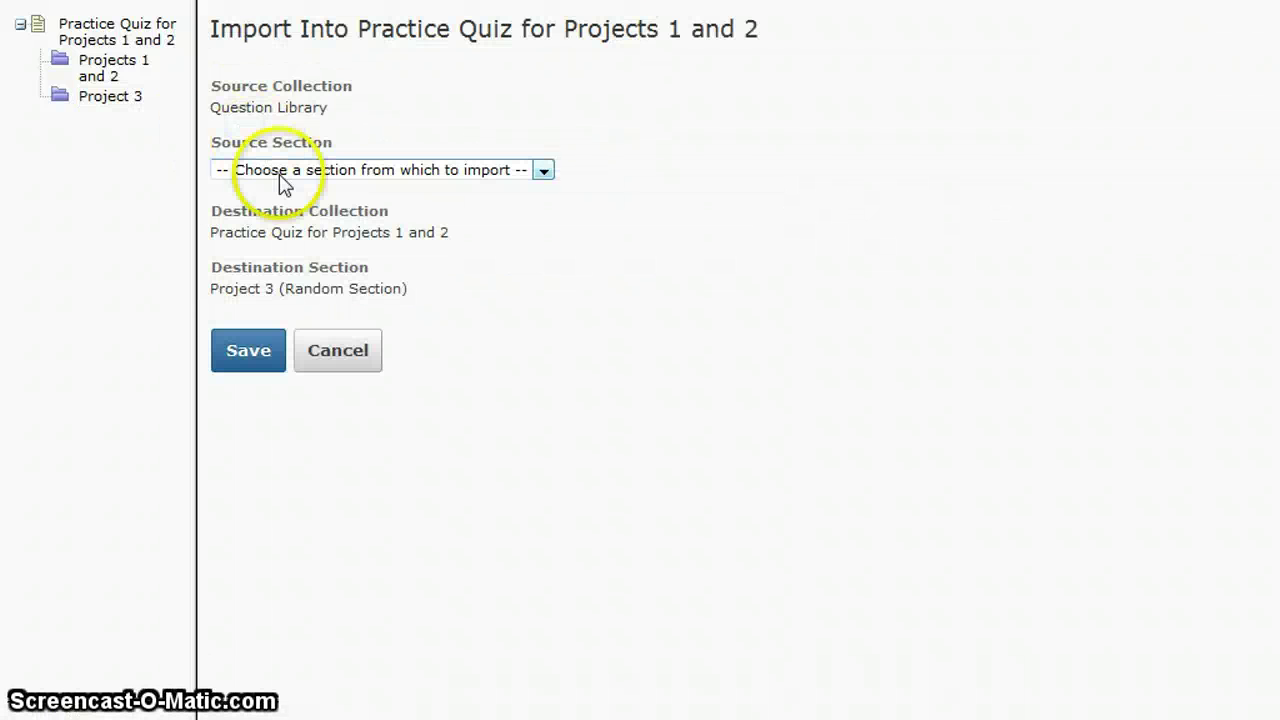
click(281, 172)
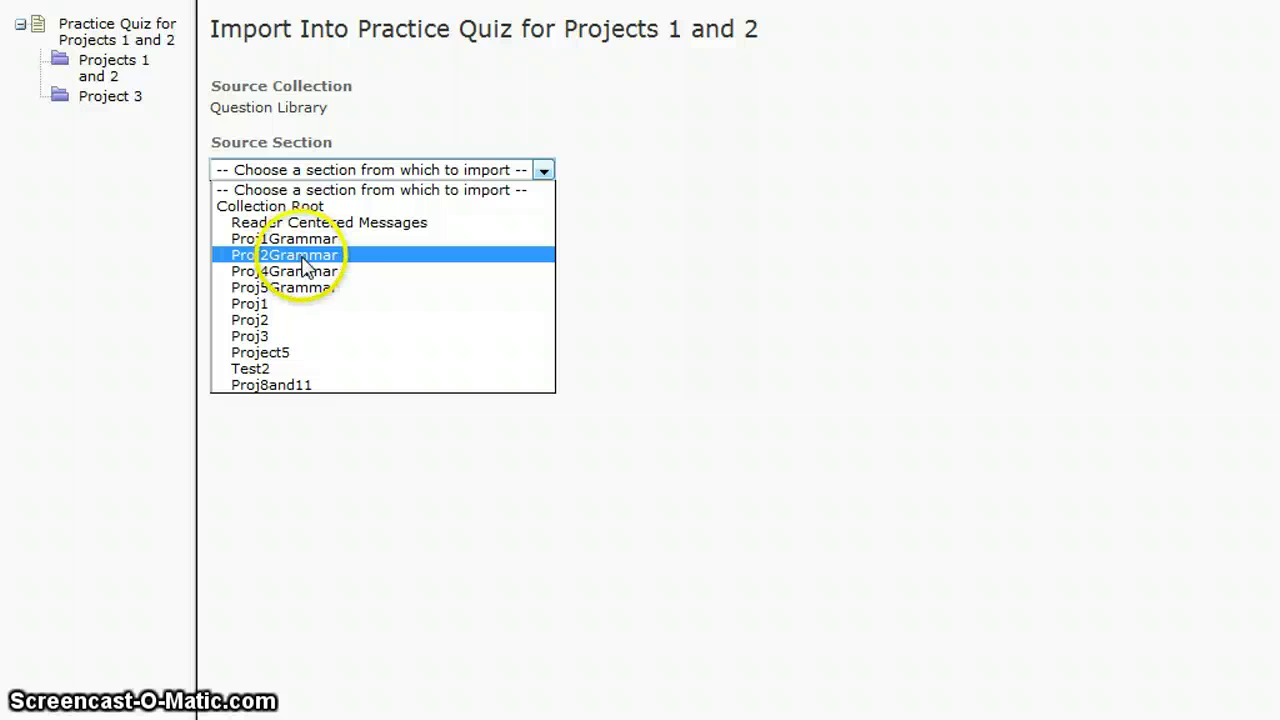
click(300, 345)
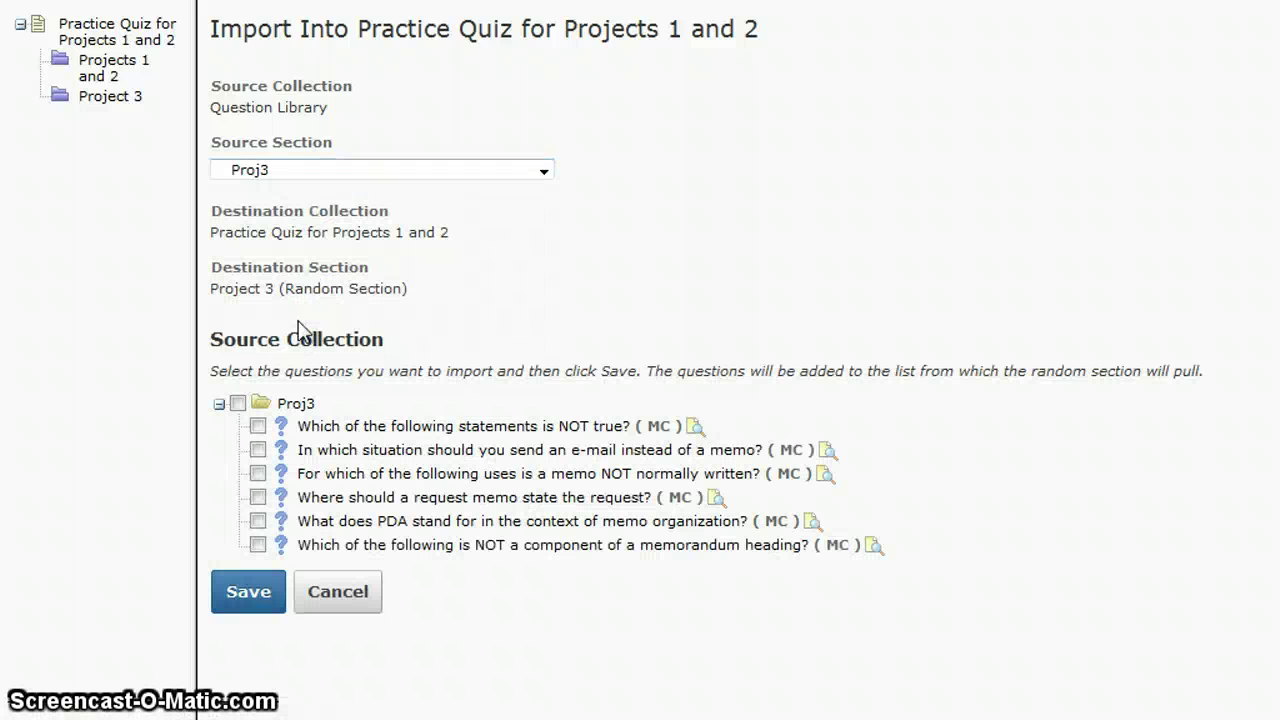
click(237, 403)
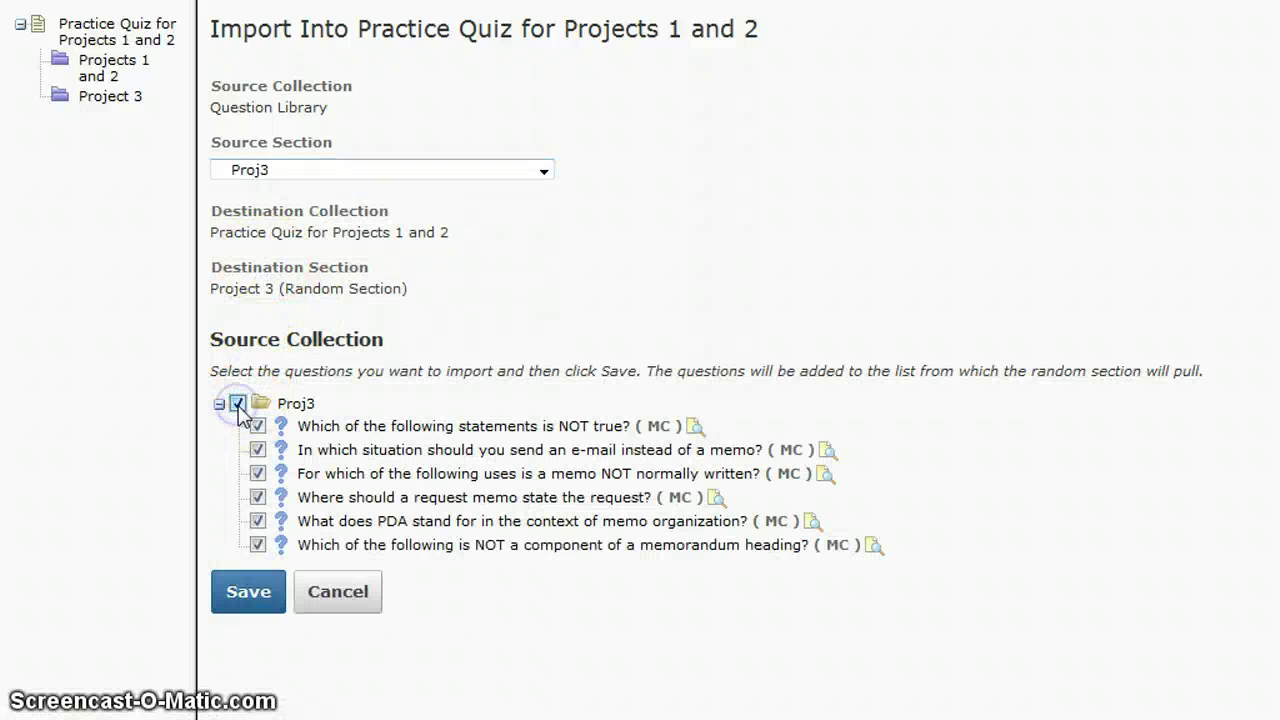
click(249, 606)
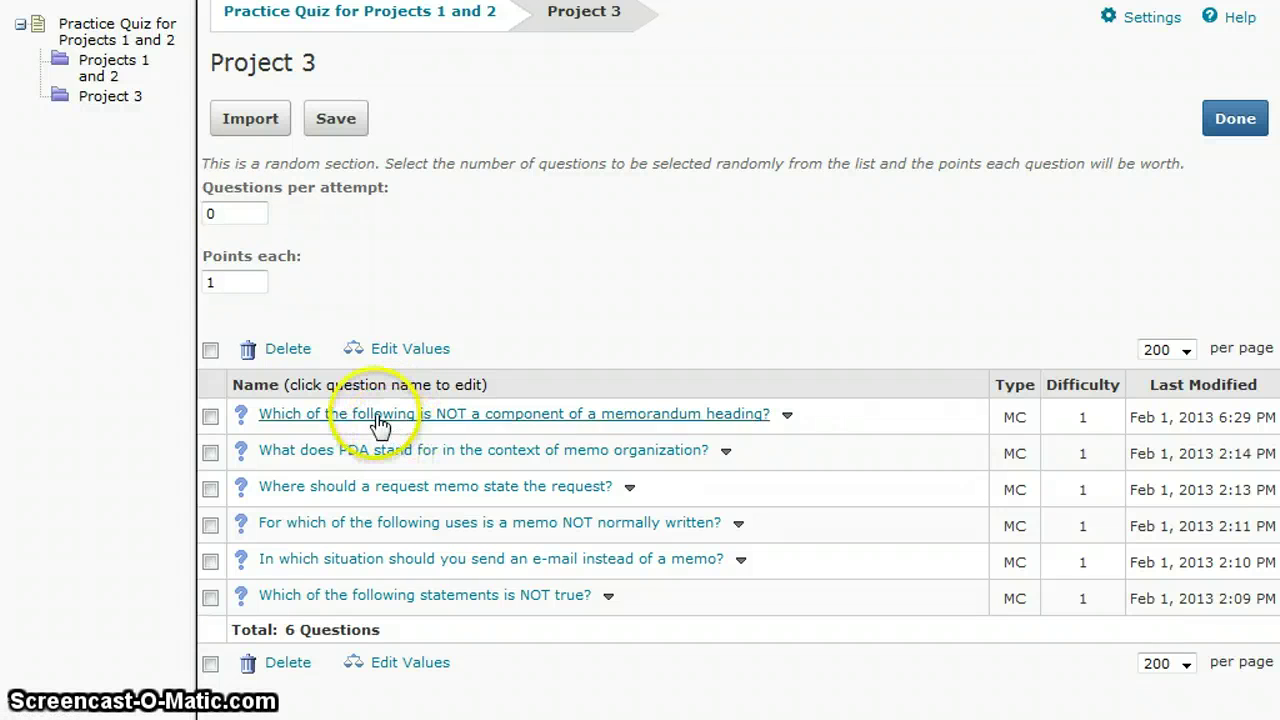
Set the "Project 3" section to 5 questions per attempt, save the settings and return to the quiz layout
drag(236, 211, 178, 227)
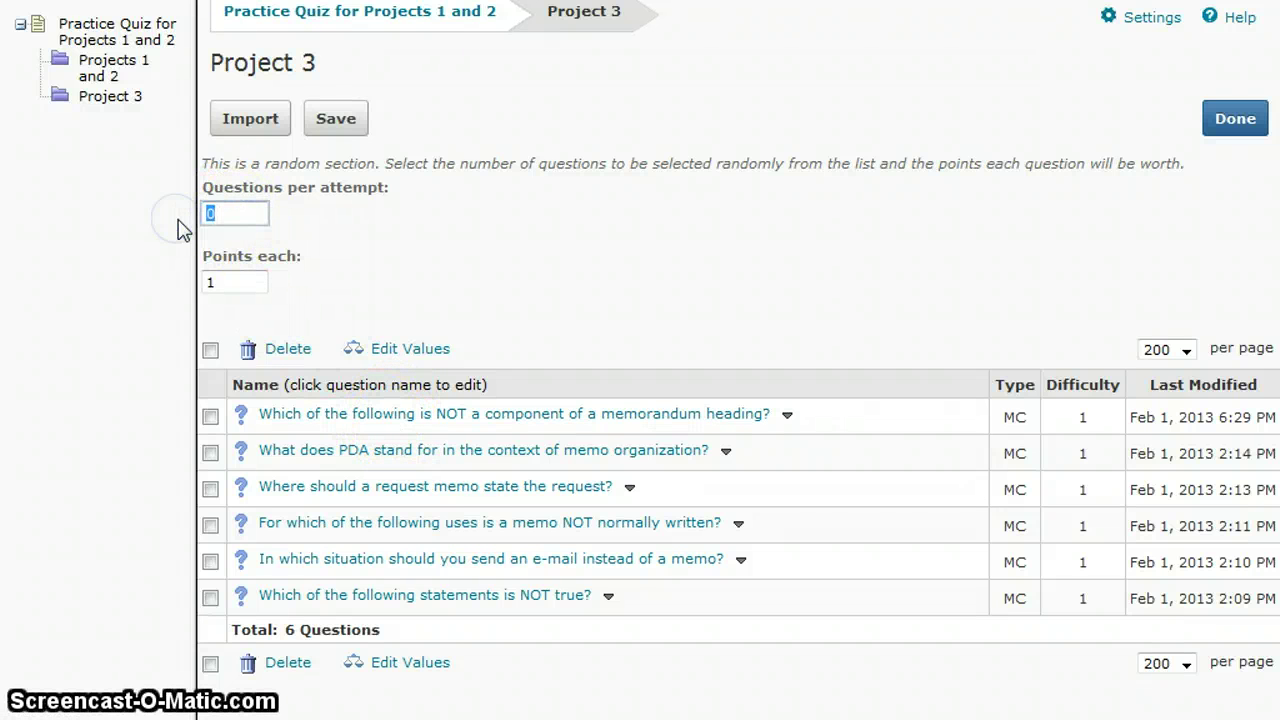
click(305, 262)
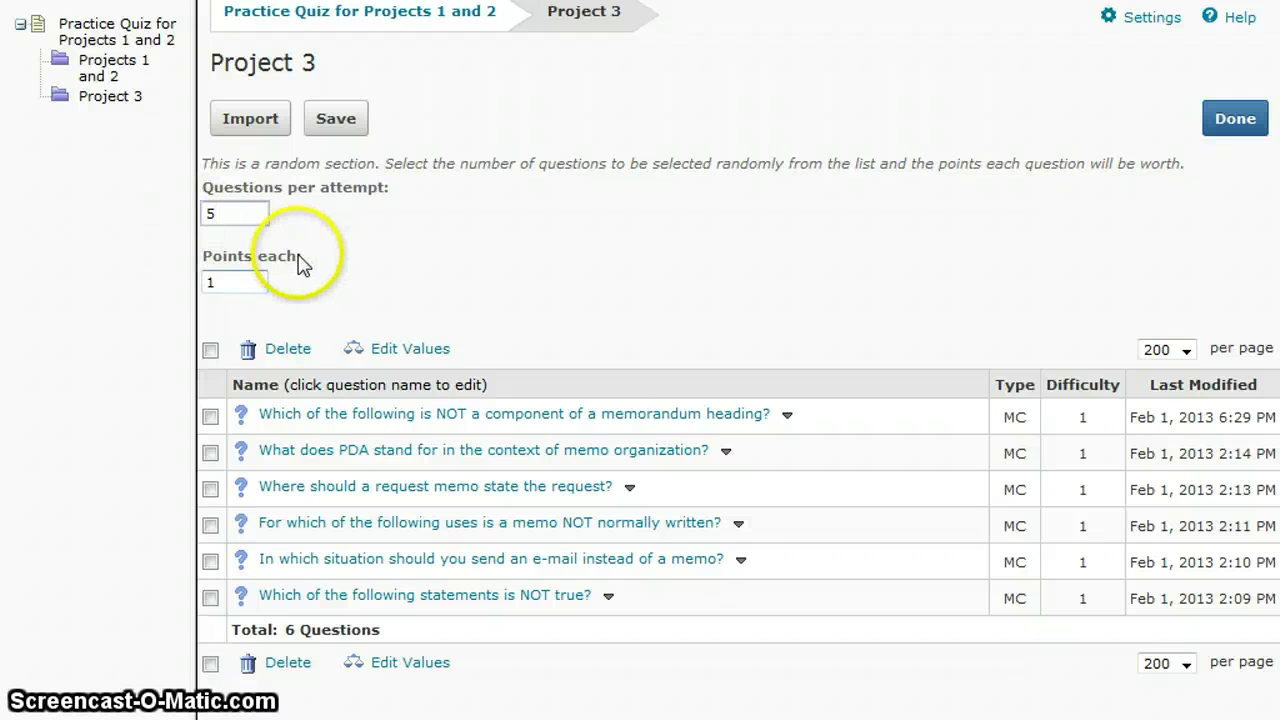
click(328, 117)
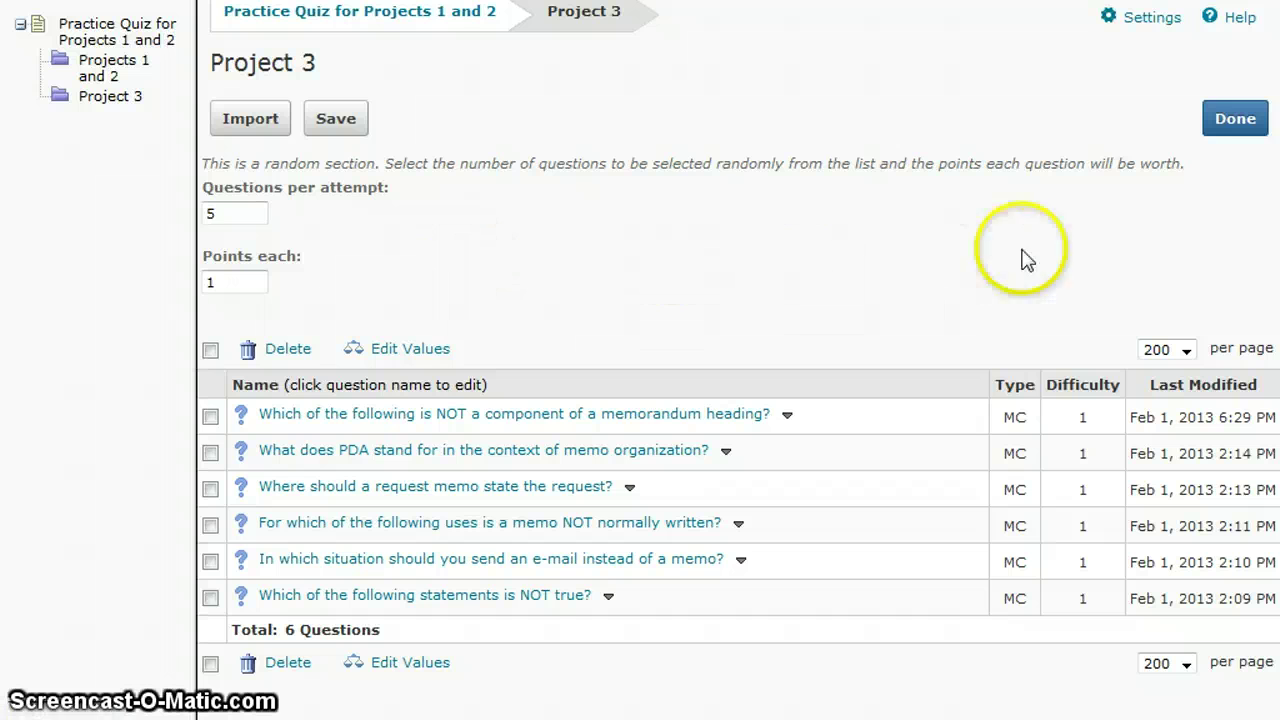
click(1226, 121)
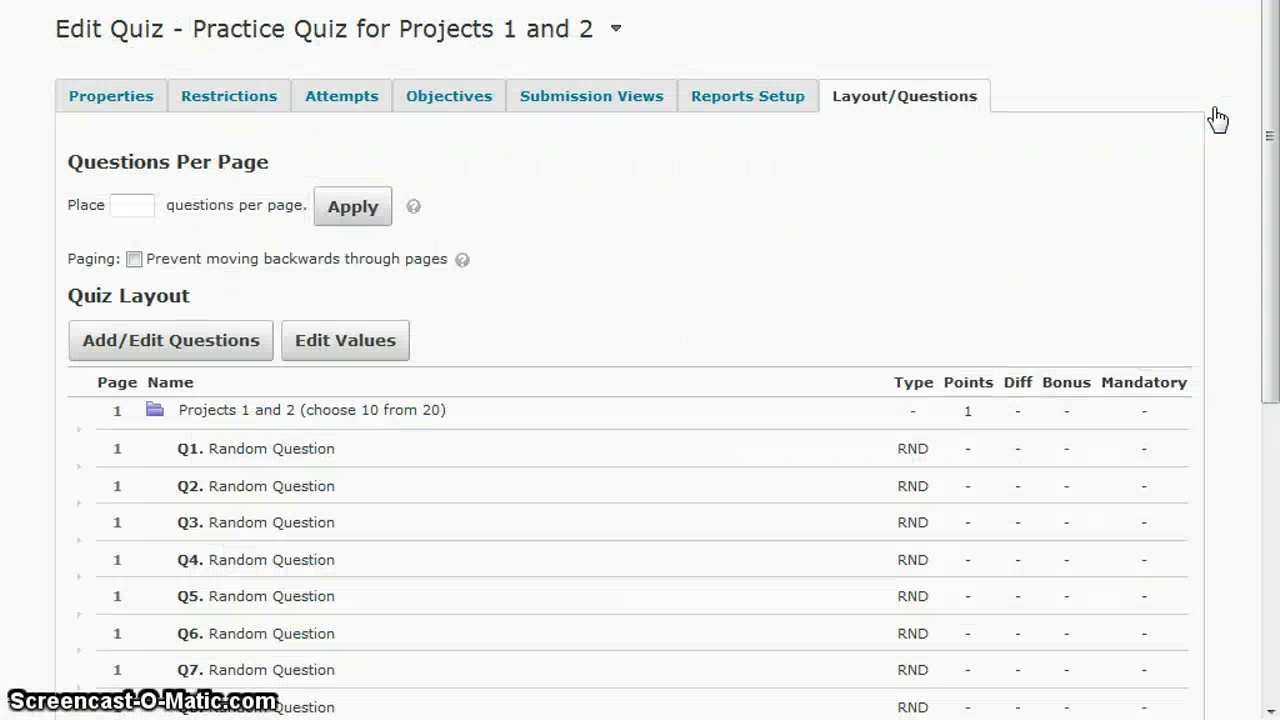
Check both random sections in the quiz layout and save the quiz without closing it
scroll(694, 266, down, 3)
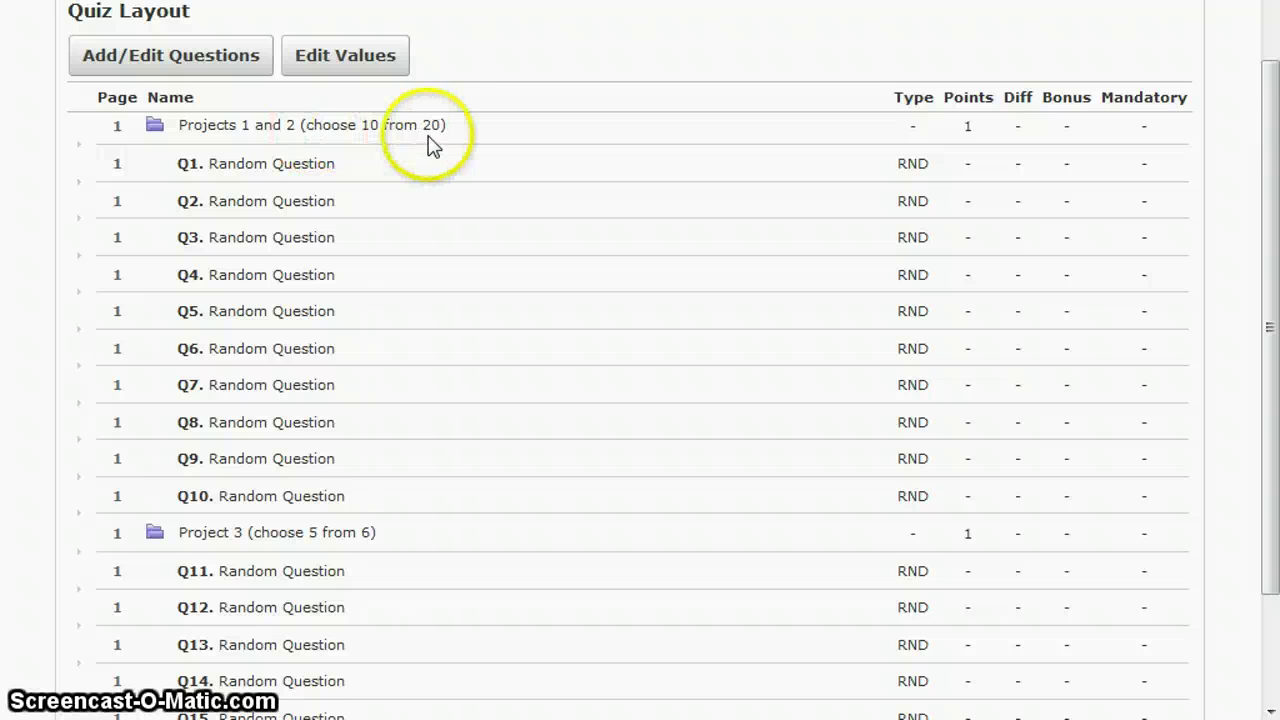
scroll(329, 429, down, 3)
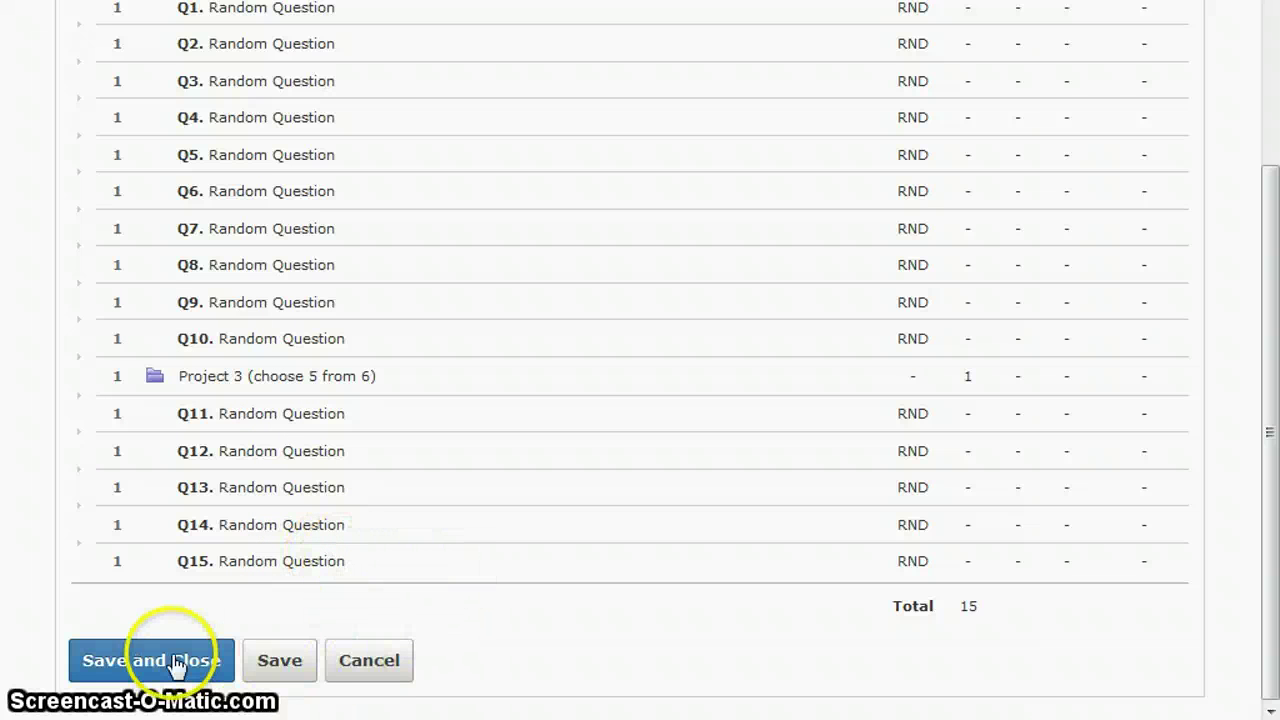
click(280, 662)
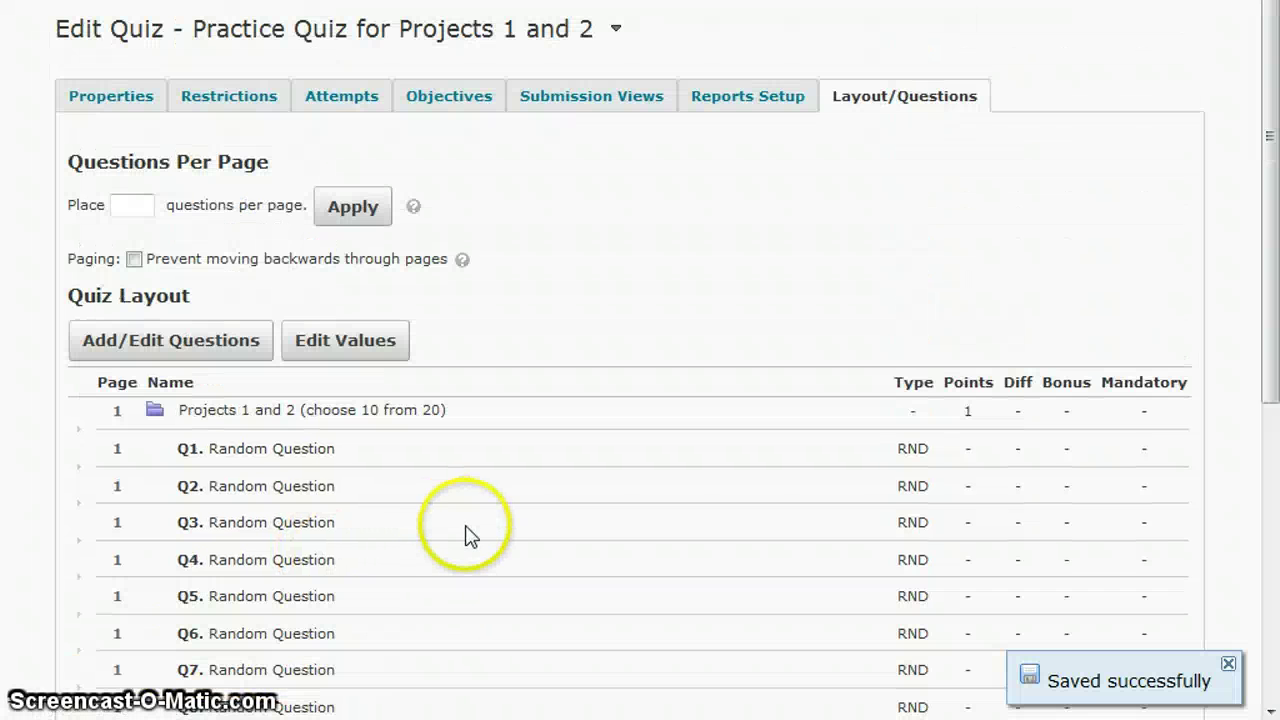
Open a preview of the practice quiz with restrictions bypassed and start the attempt
click(616, 29)
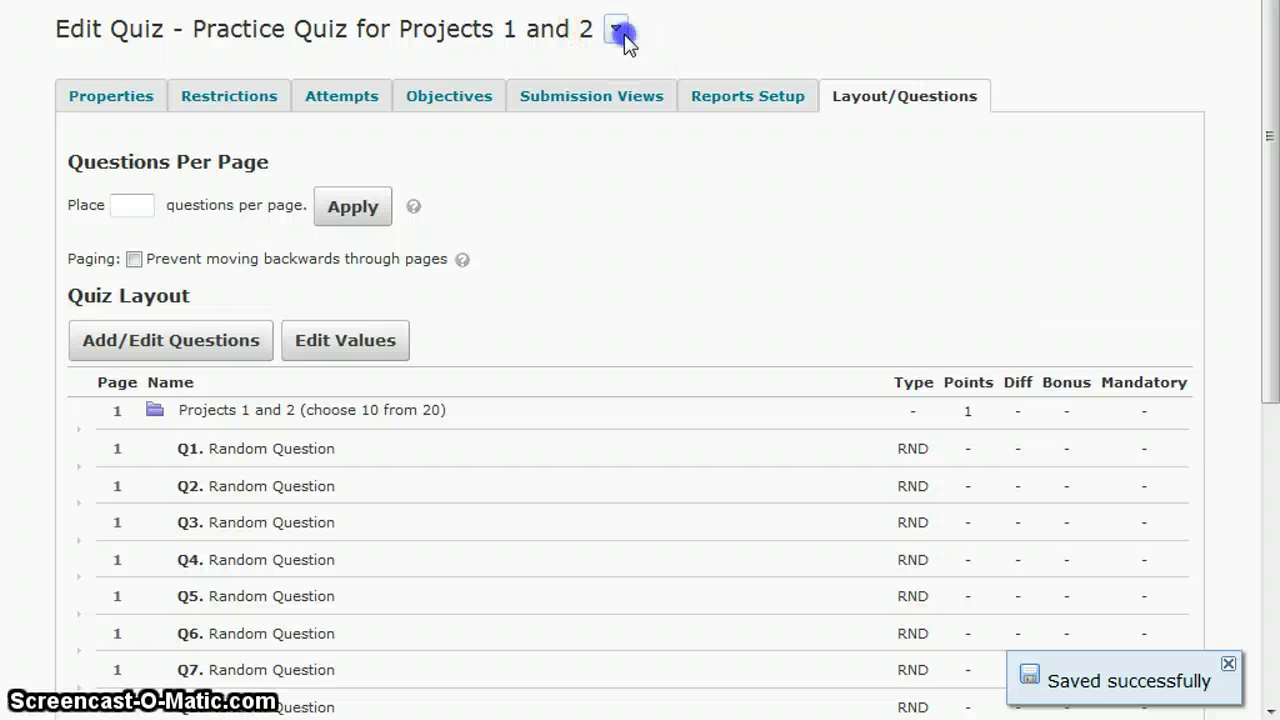
click(679, 142)
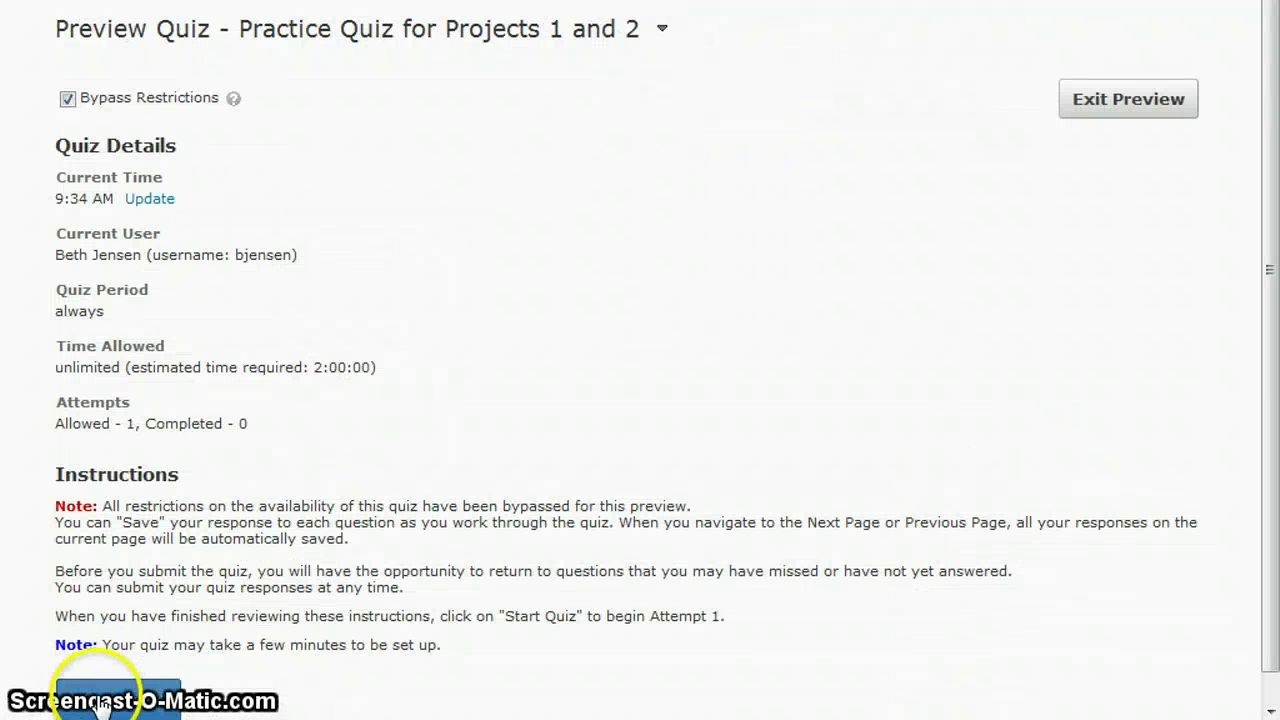
click(122, 700)
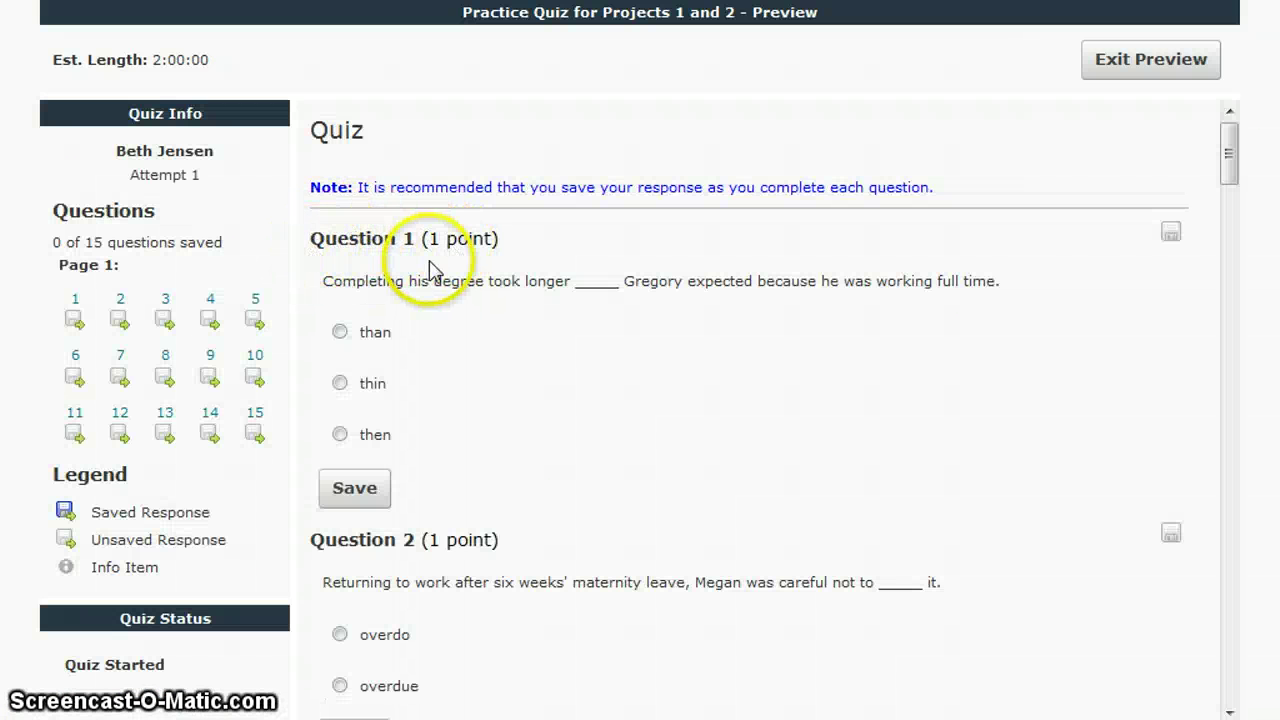
Review the previewed quiz's random questions from Question 1 to Question 15 and return to the beginning
scroll(432, 272, down, 1)
scroll(430, 268, down, 15)
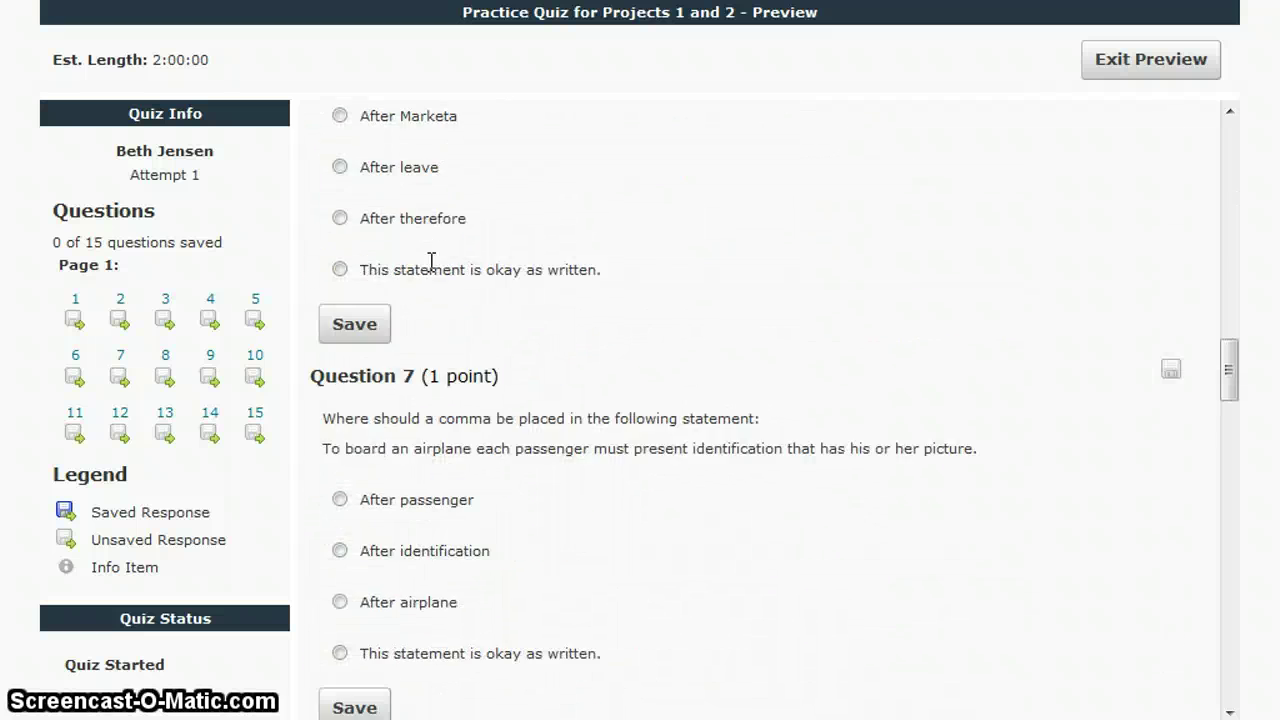
scroll(431, 262, down, 12)
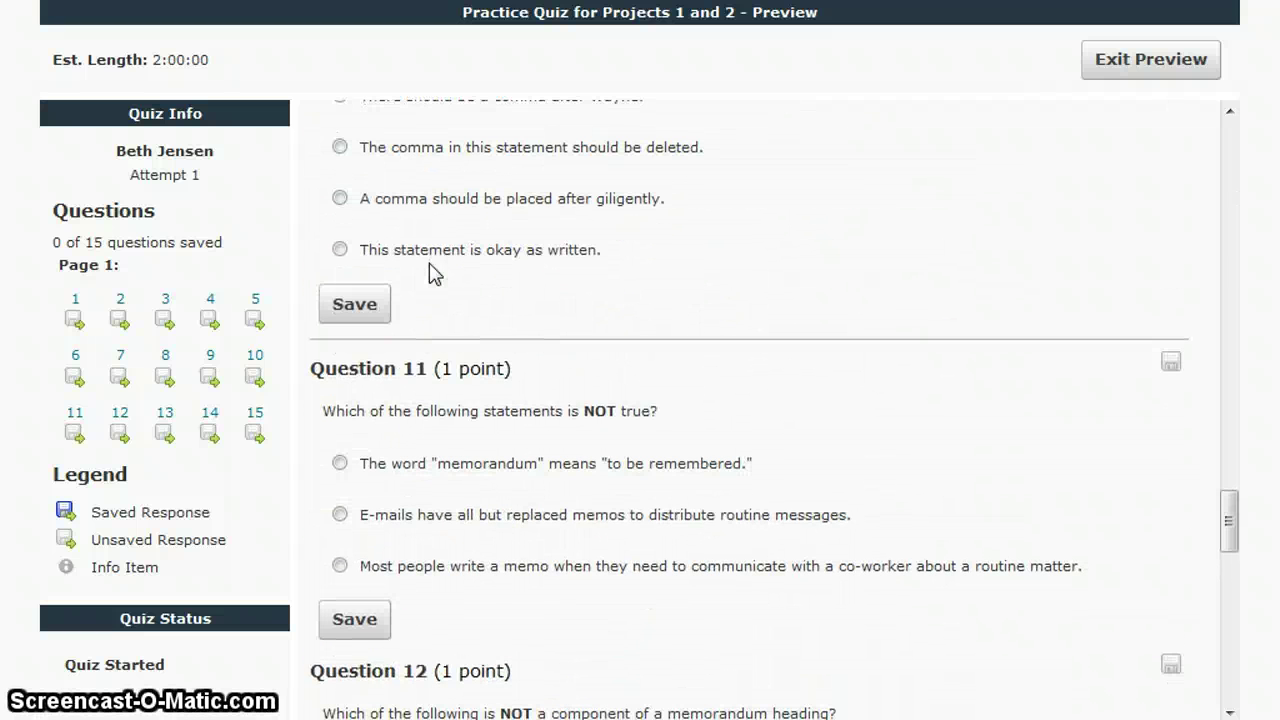
scroll(480, 400, down, 5)
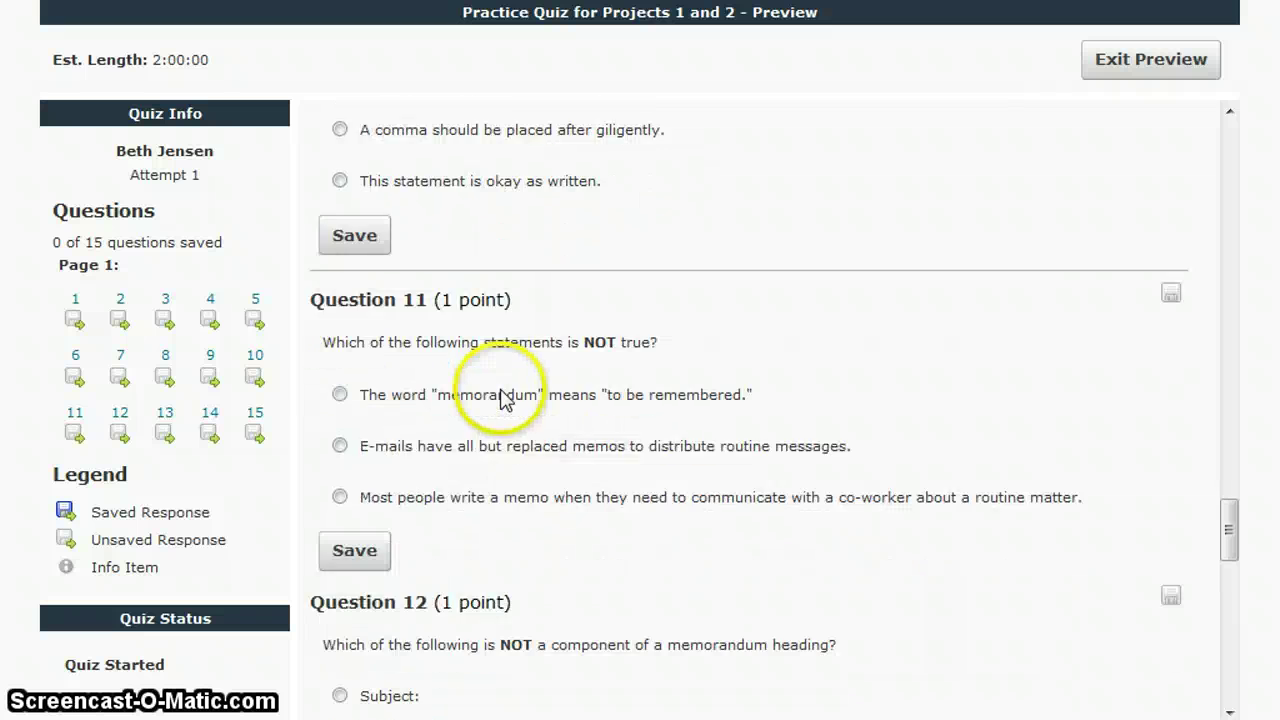
scroll(507, 397, down, 9)
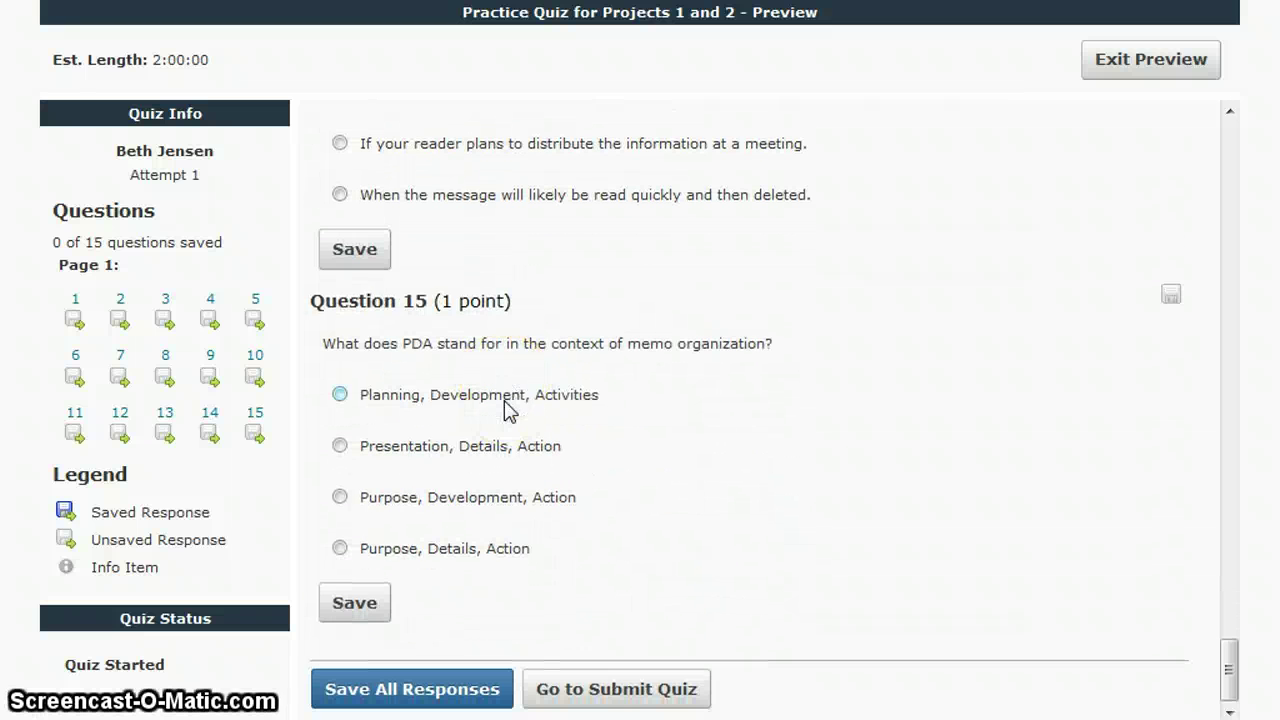
scroll(507, 410, up, 9)
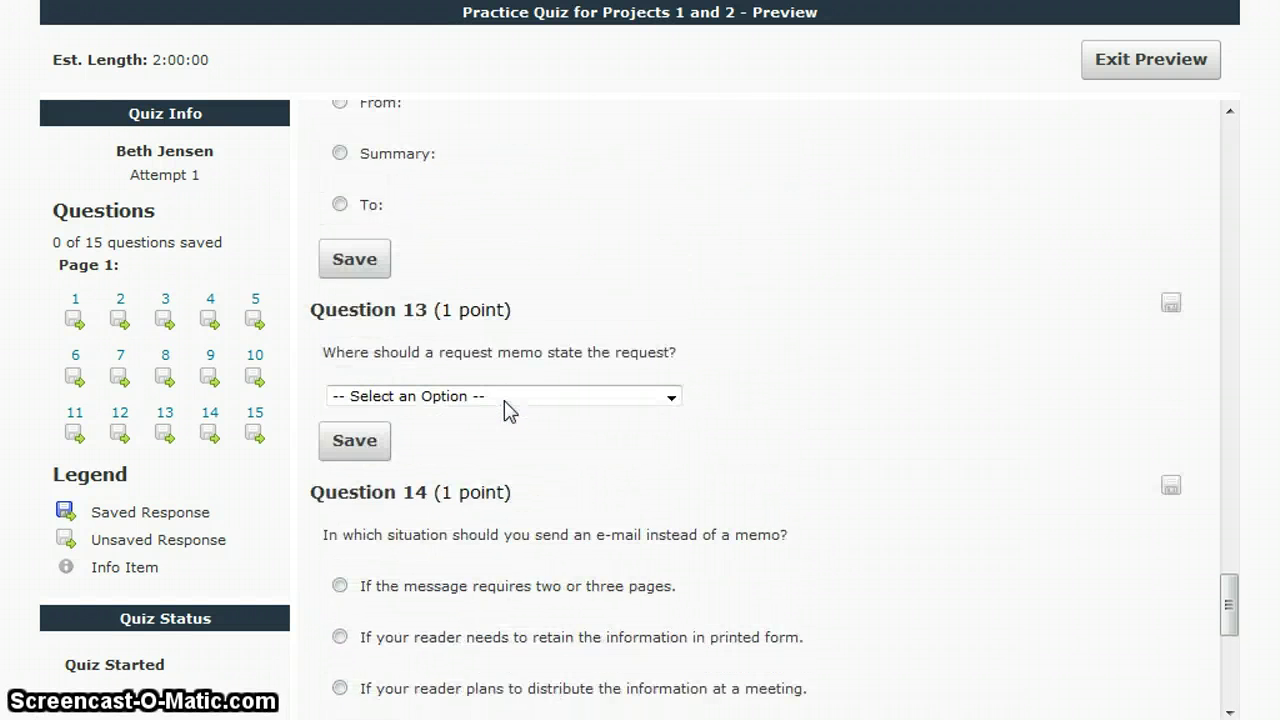
scroll(507, 410, up, 20)
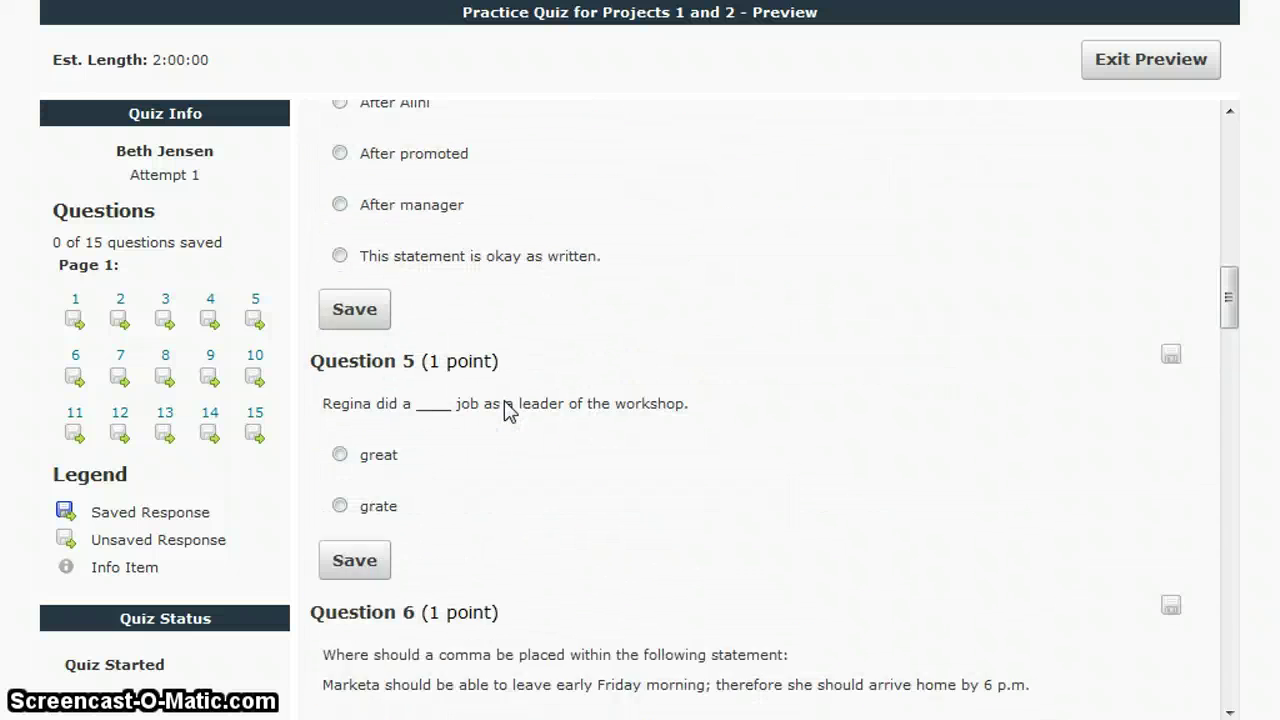
scroll(507, 410, up, 2)
click(493, 428)
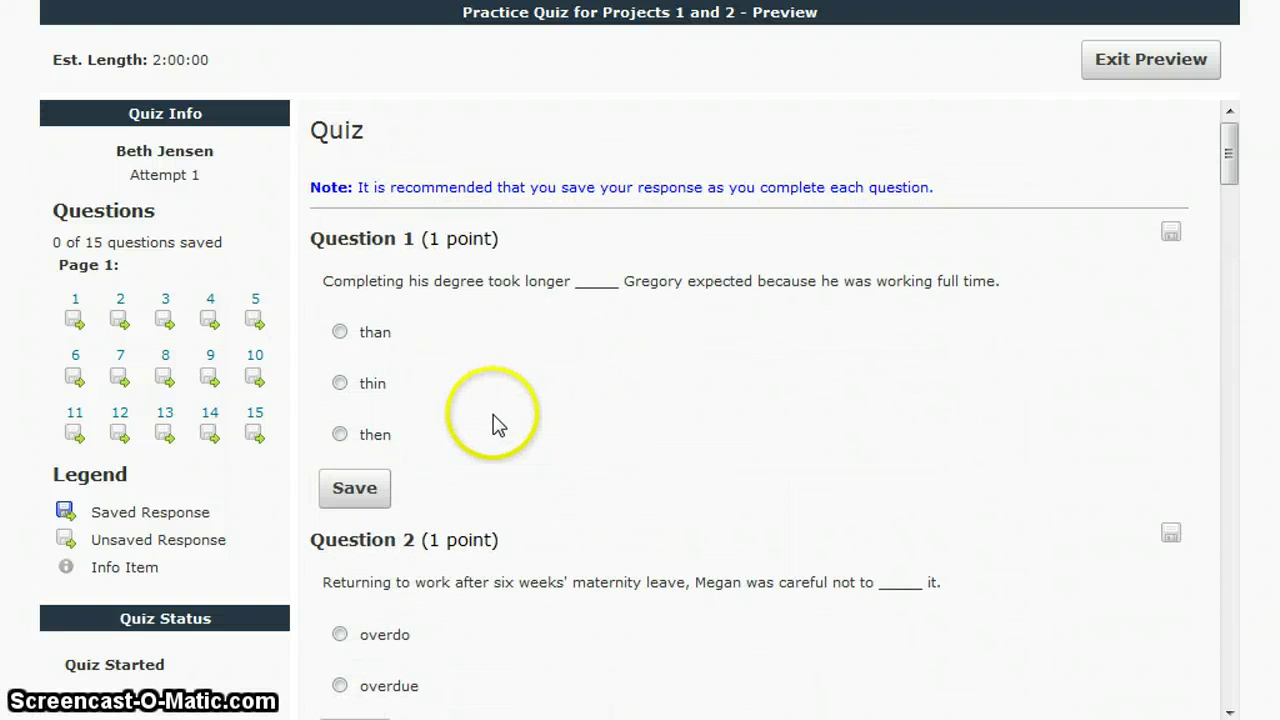